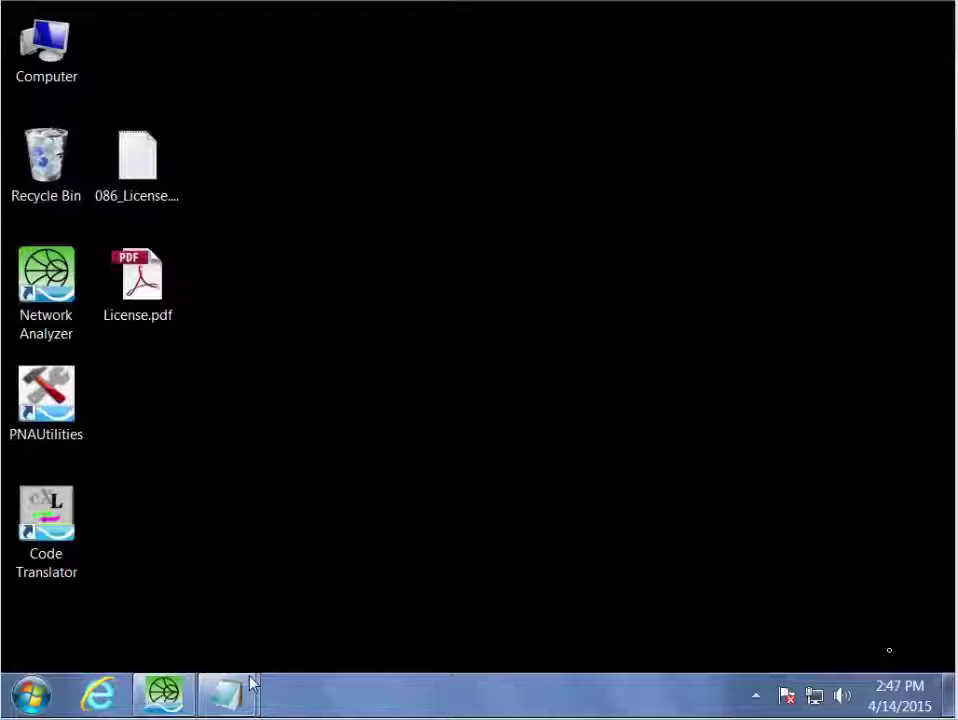
Bring 086_Temporary_License.txt up in Notepad and highlight the full license line.
{"action": "mouse_move", "coordinate": [252, 683]}
{"action": "left_click", "coordinate": [218, 645]}
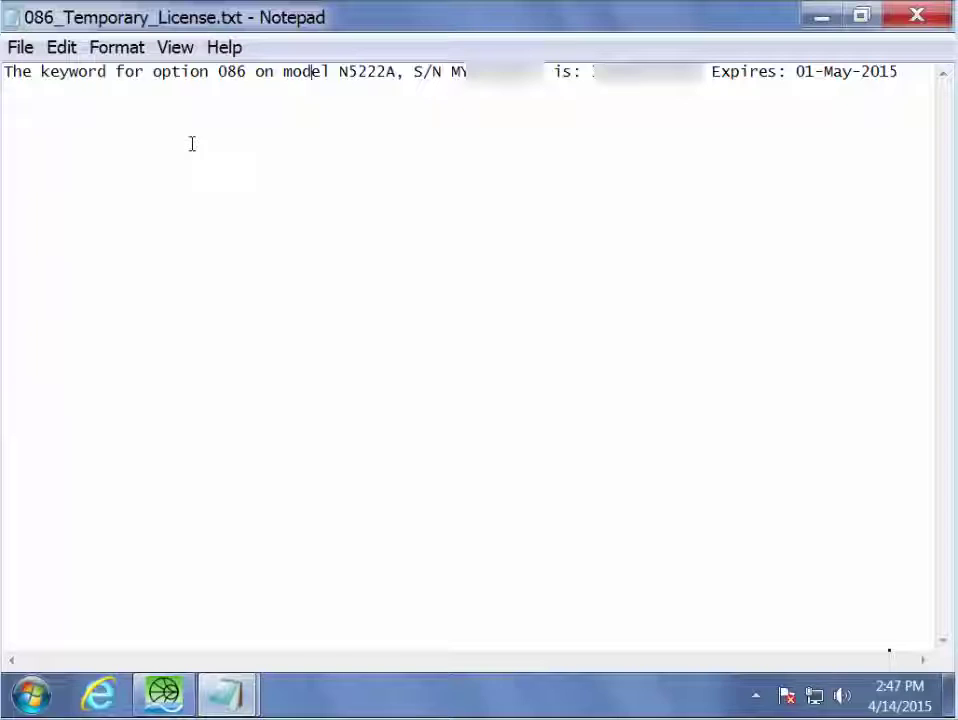
{"action": "left_click_drag", "start_coordinate": [3, 71], "coordinate": [905, 71]}
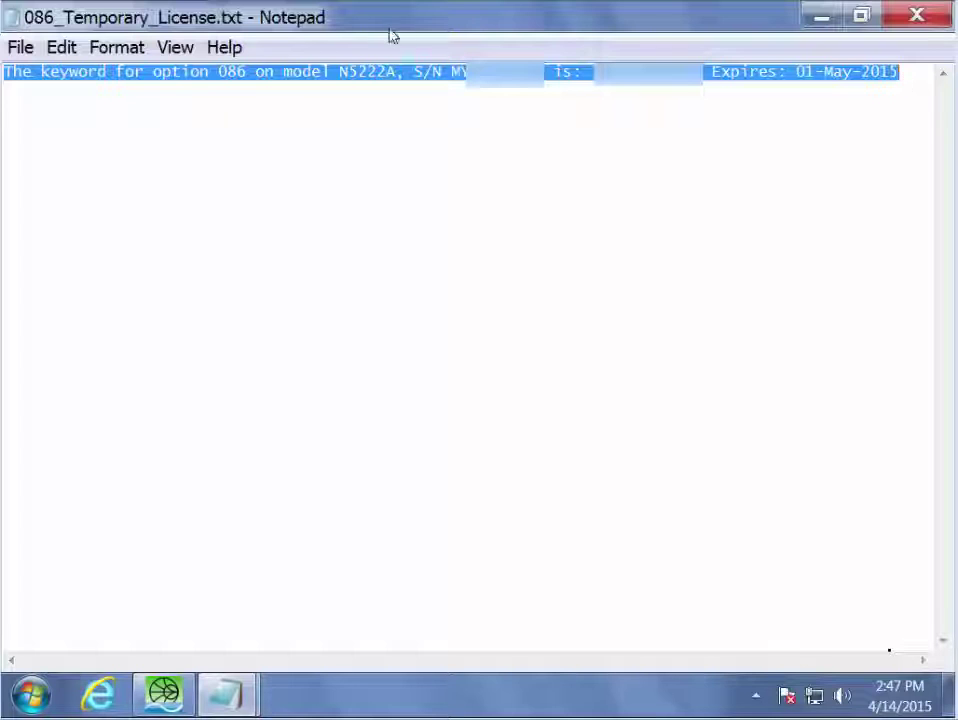
{"action": "left_click", "coordinate": [121, 76]}
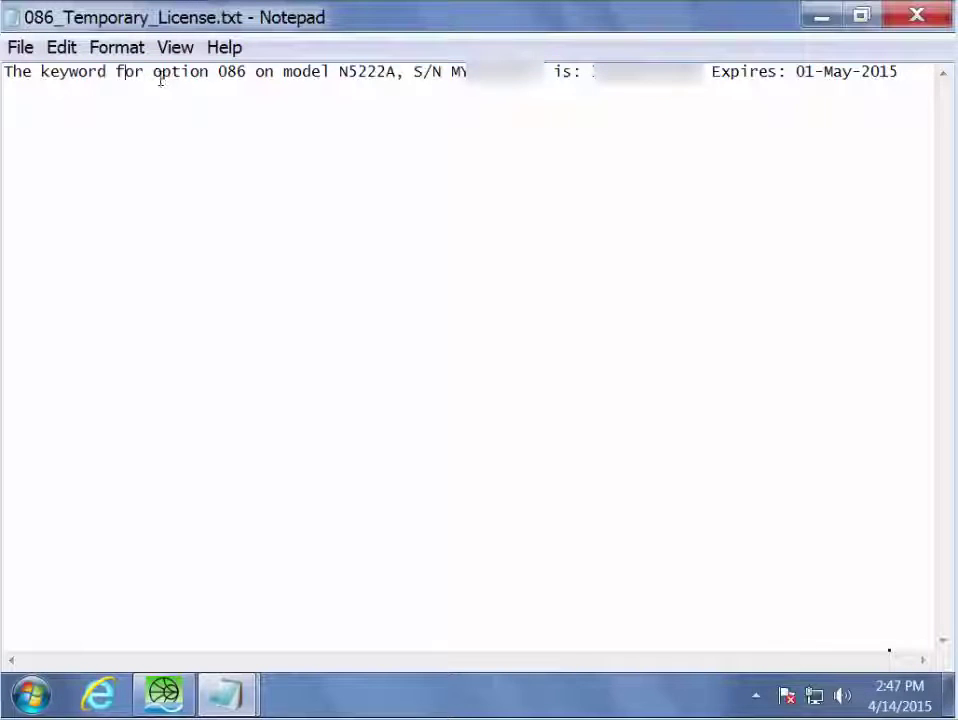
Highlight option 086, model N5222A, the serial number, the keyword and the 01-May-2015 expiry in turn.
{"action": "left_click_drag", "start_coordinate": [155, 75], "coordinate": [247, 74]}
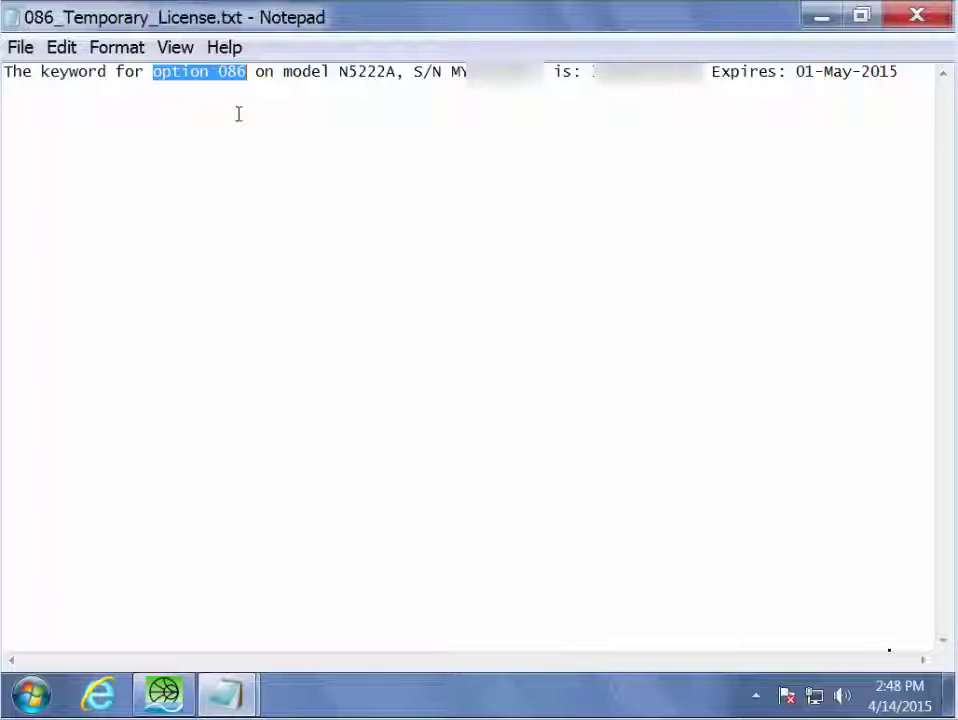
{"action": "double_click", "coordinate": [380, 73]}
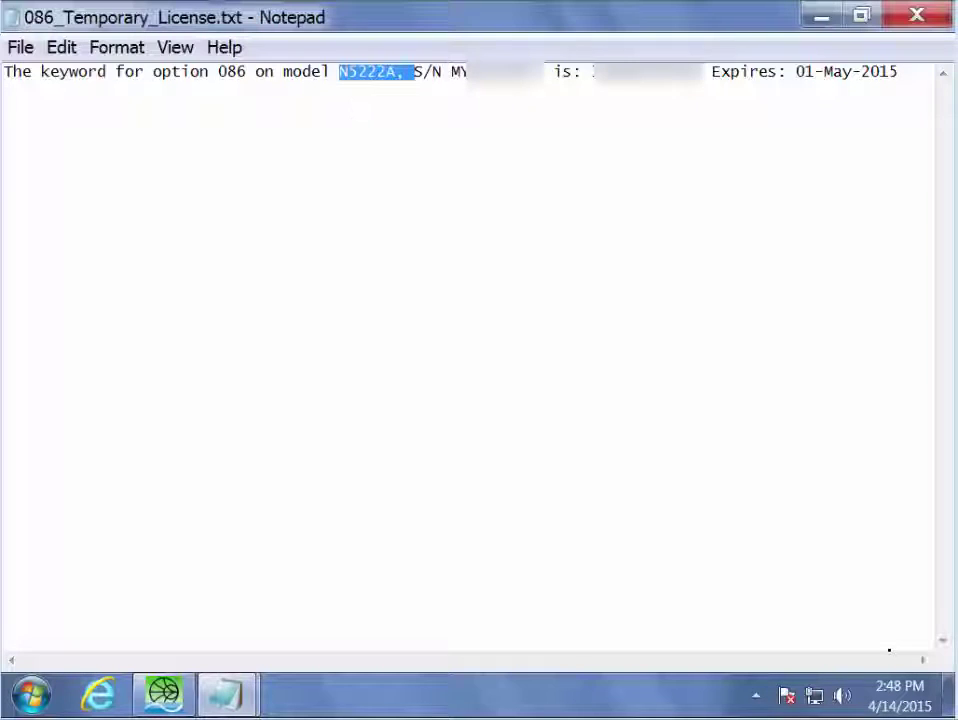
{"action": "double_click", "coordinate": [497, 73]}
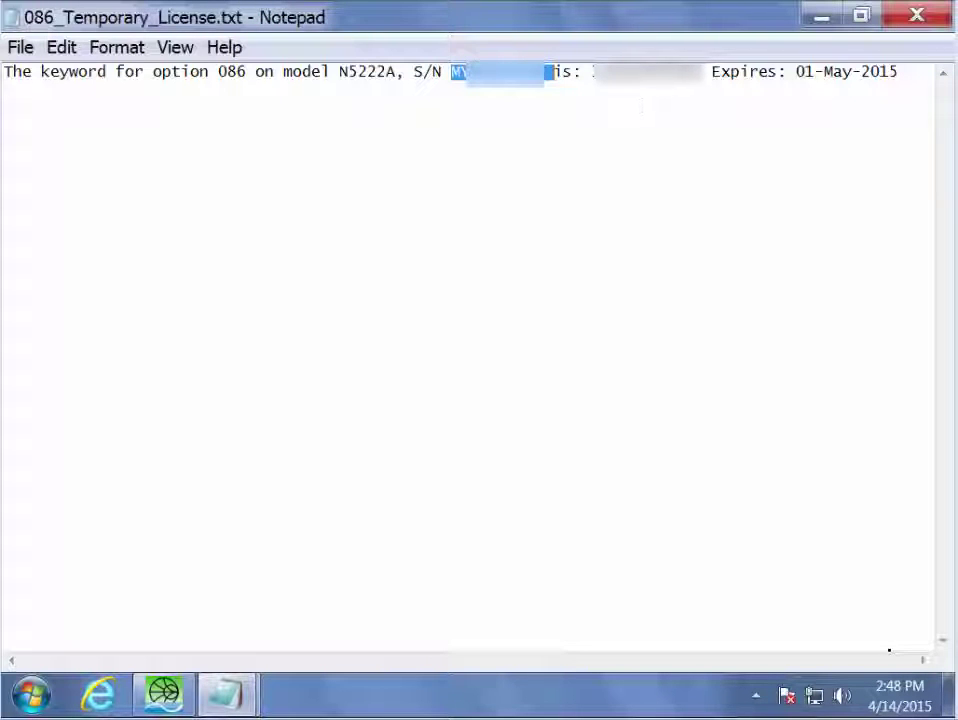
{"action": "double_click", "coordinate": [648, 73]}
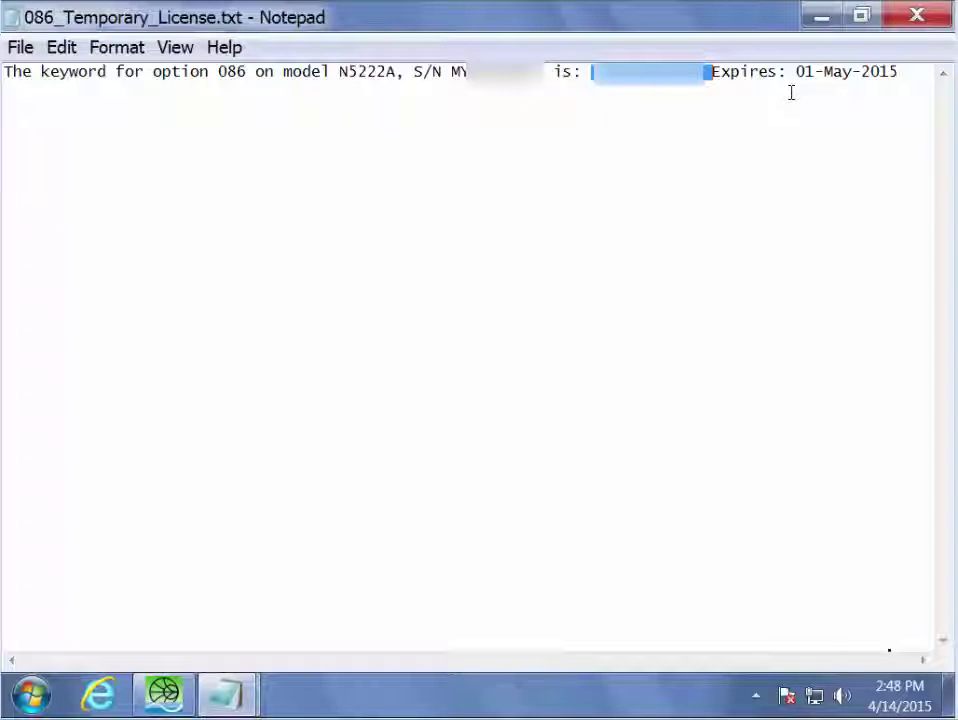
{"action": "left_click_drag", "start_coordinate": [797, 73], "coordinate": [903, 79]}
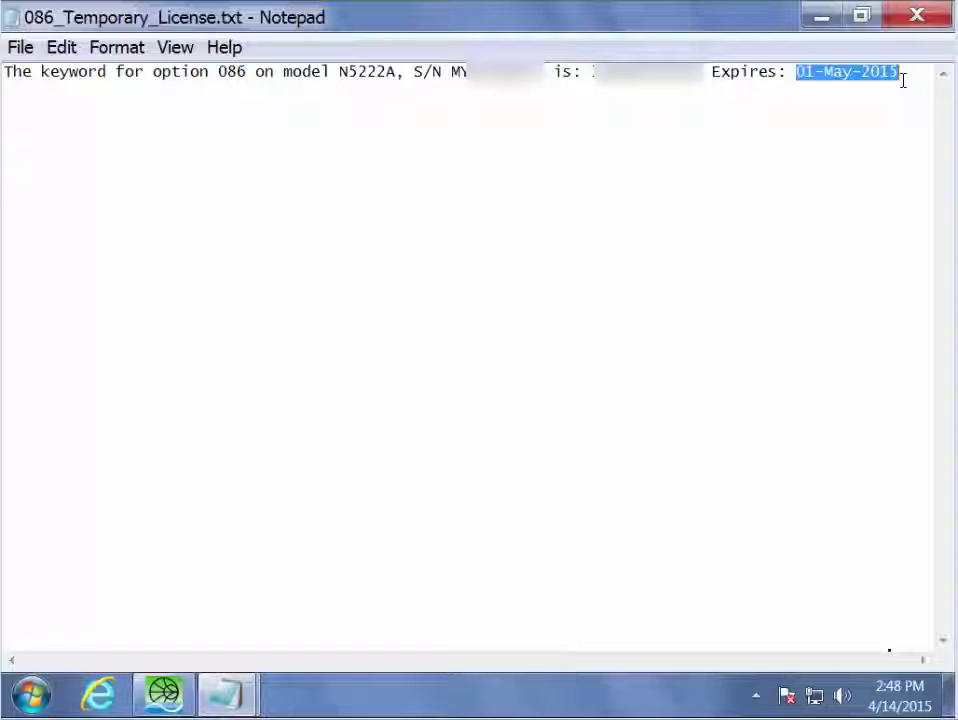
Minimize Notepad, switch to the analyzer, open Help > About Network Analyzer and scroll its Options list.
{"action": "left_click", "coordinate": [861, 16]}
{"action": "left_click", "coordinate": [165, 693]}
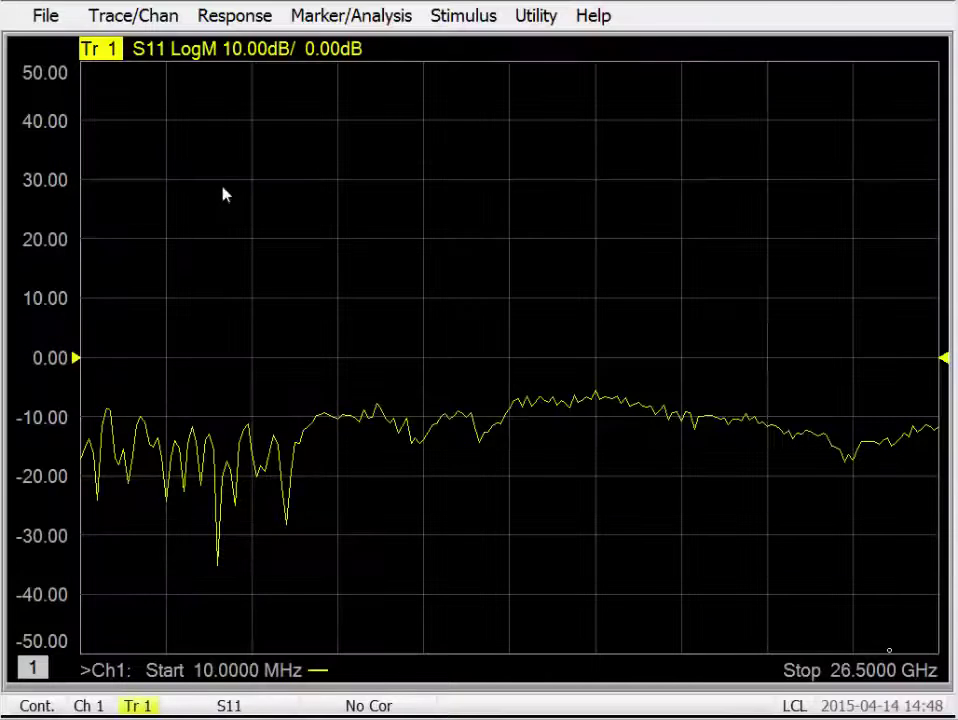
{"action": "left_click", "coordinate": [585, 21]}
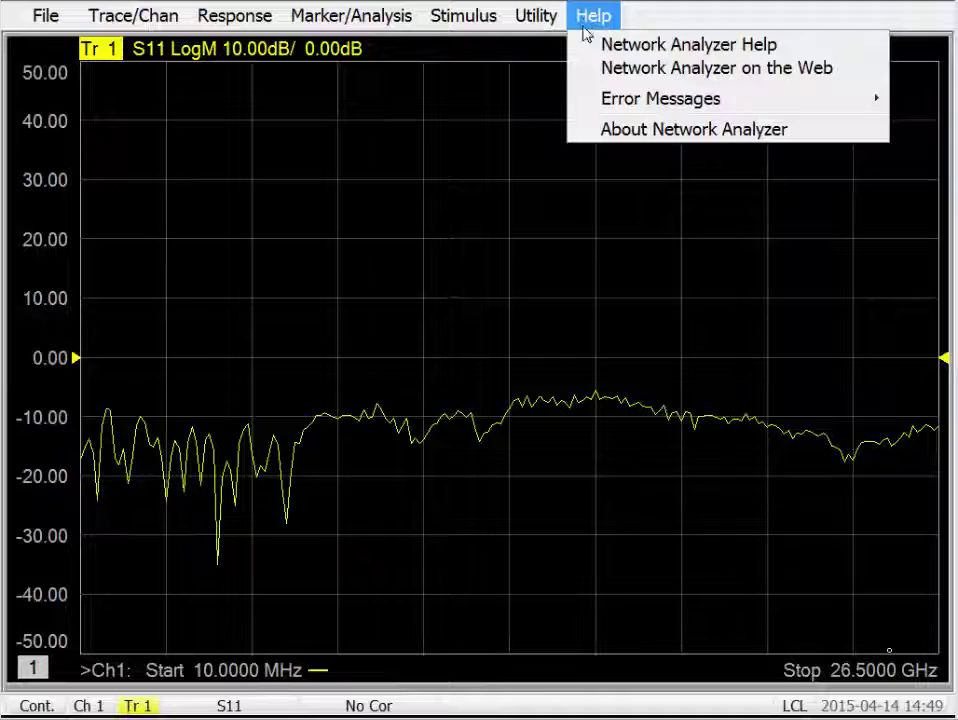
{"action": "left_click", "coordinate": [609, 132]}
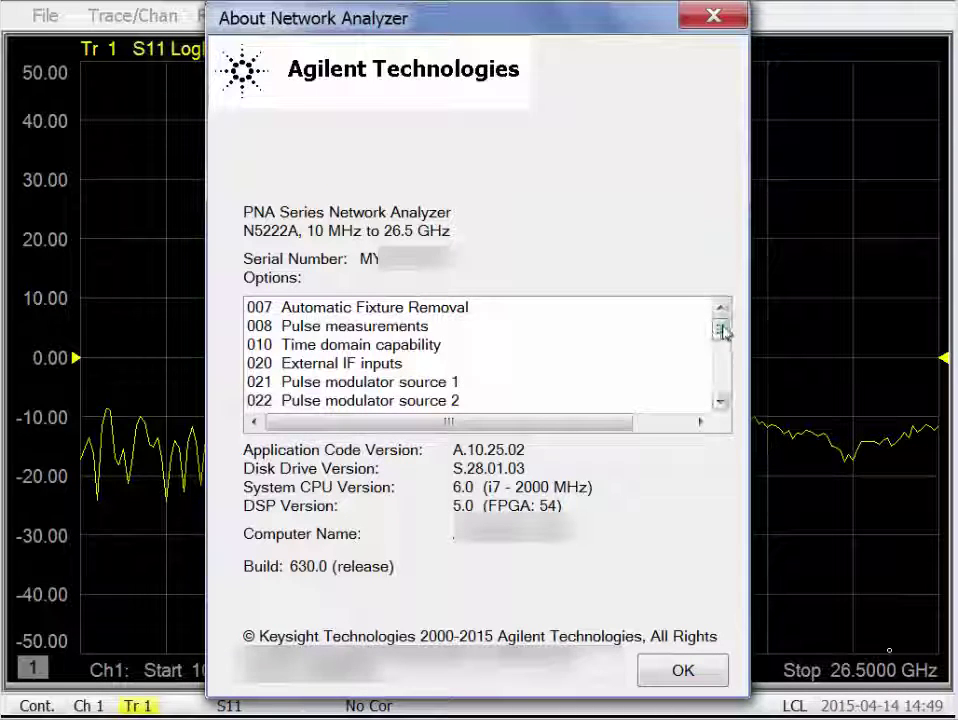
{"action": "left_click_drag", "start_coordinate": [722, 332], "coordinate": [721, 359]}
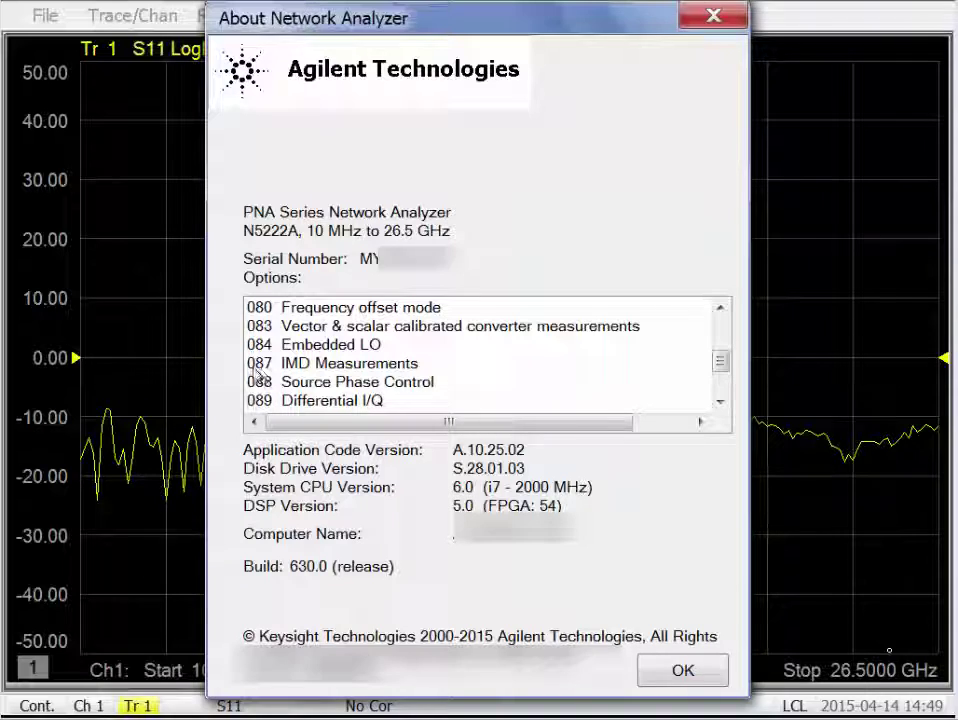
{"action": "key", "text": "alt+Tab"}
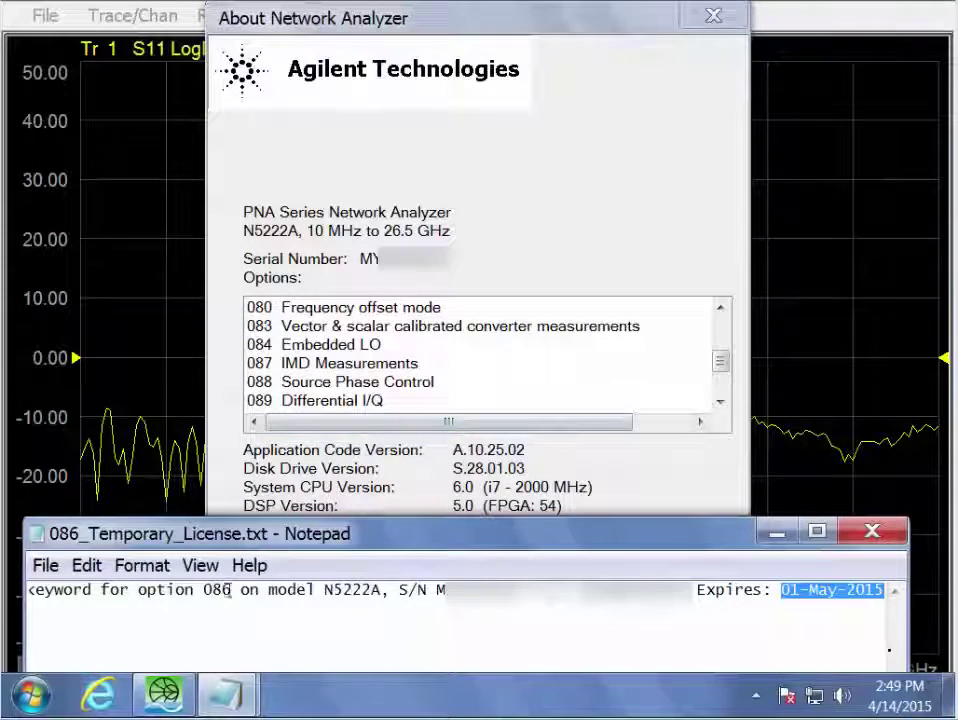
{"action": "double_click", "coordinate": [226, 590]}
{"action": "left_click", "coordinate": [341, 590]}
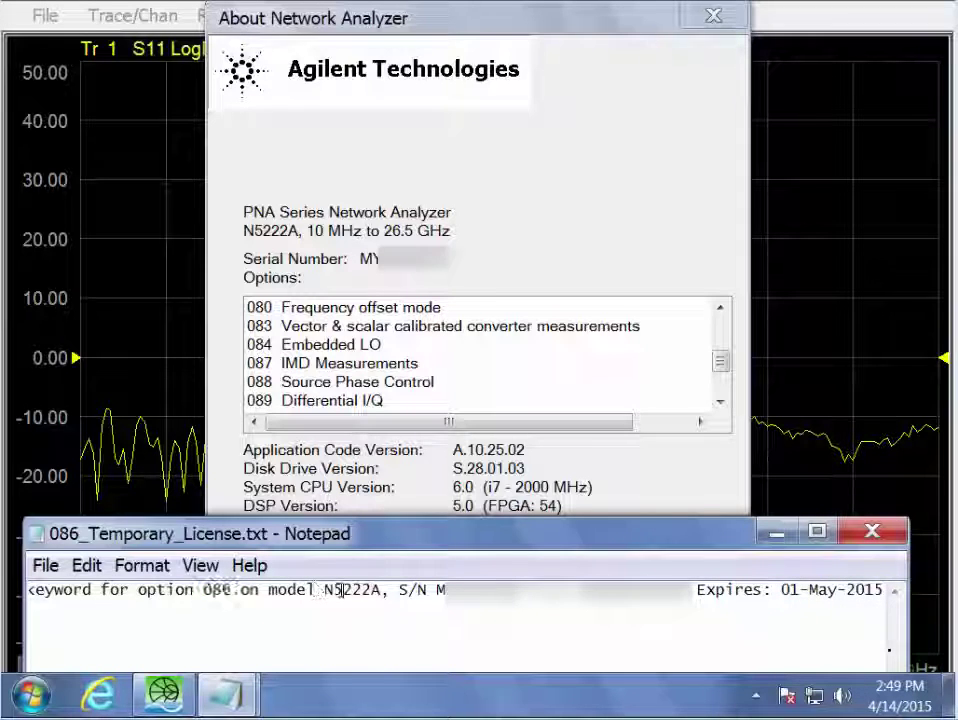
{"action": "double_click", "coordinate": [341, 590]}
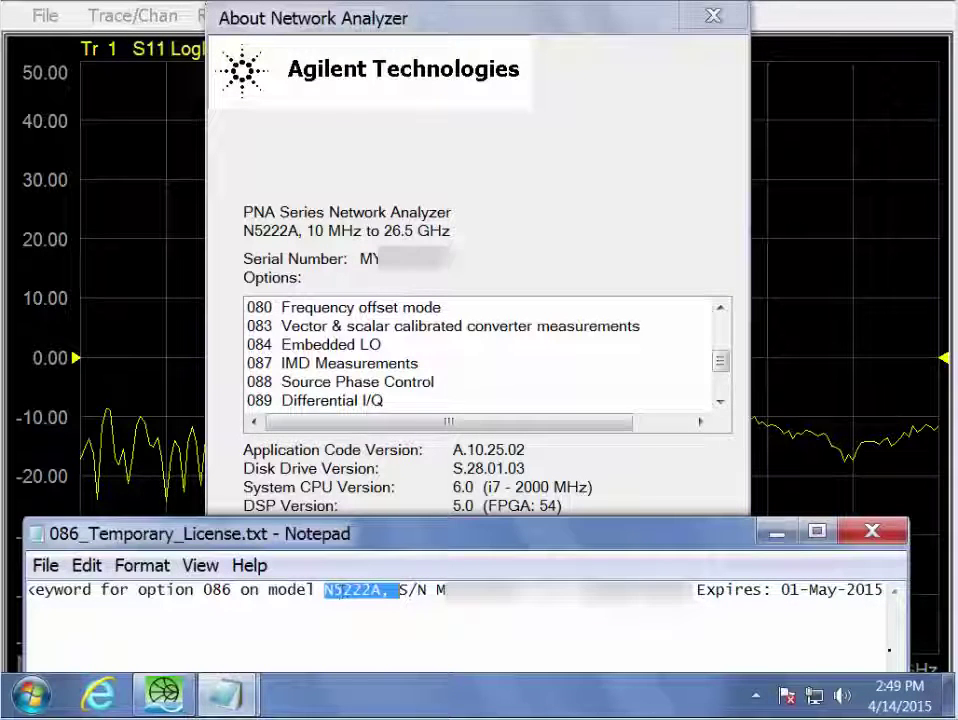
{"action": "double_click", "coordinate": [467, 633]}
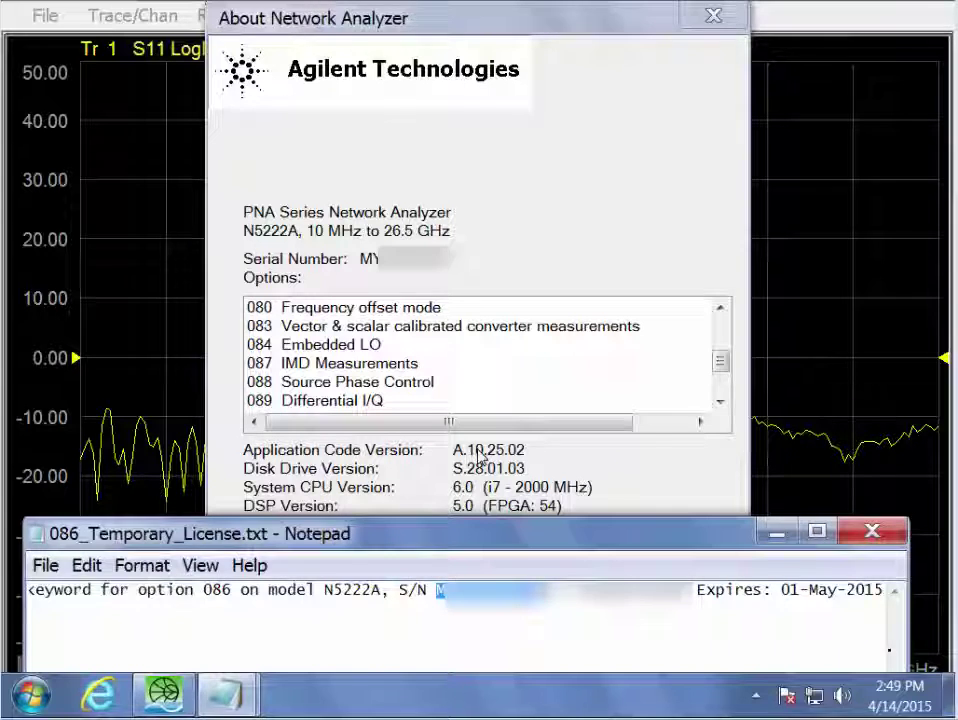
{"action": "left_click", "coordinate": [480, 455]}
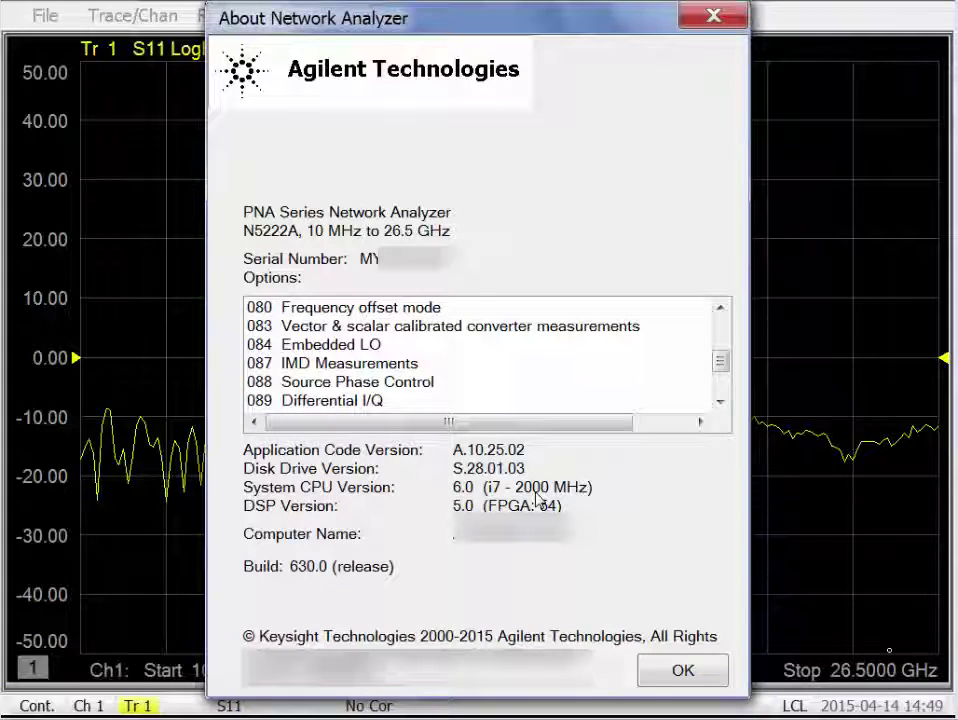
Close the About dialog and launch Utility > System > Service > Option Enable.
{"action": "left_click", "coordinate": [682, 669]}
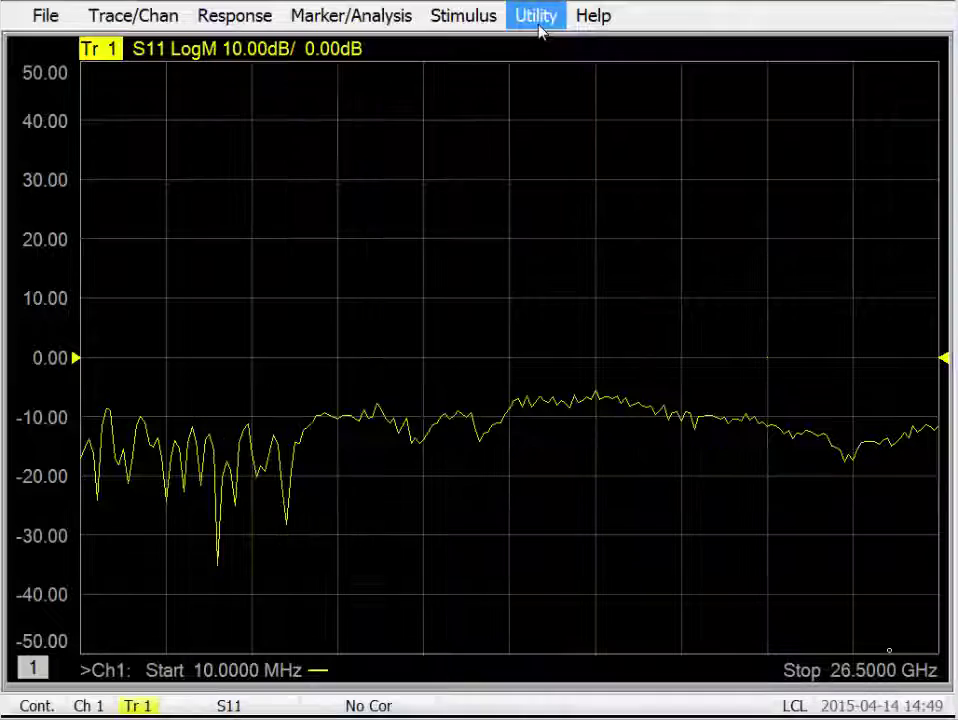
{"action": "left_click", "coordinate": [538, 17]}
{"action": "mouse_move", "coordinate": [537, 72]}
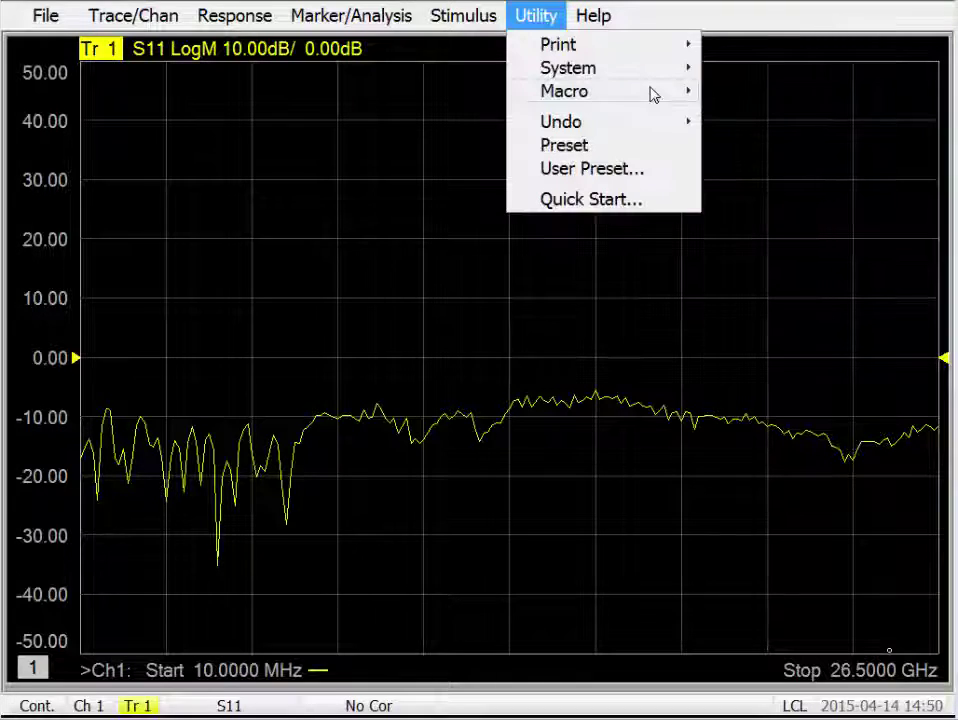
{"action": "mouse_move", "coordinate": [568, 68]}
{"action": "mouse_move", "coordinate": [752, 118]}
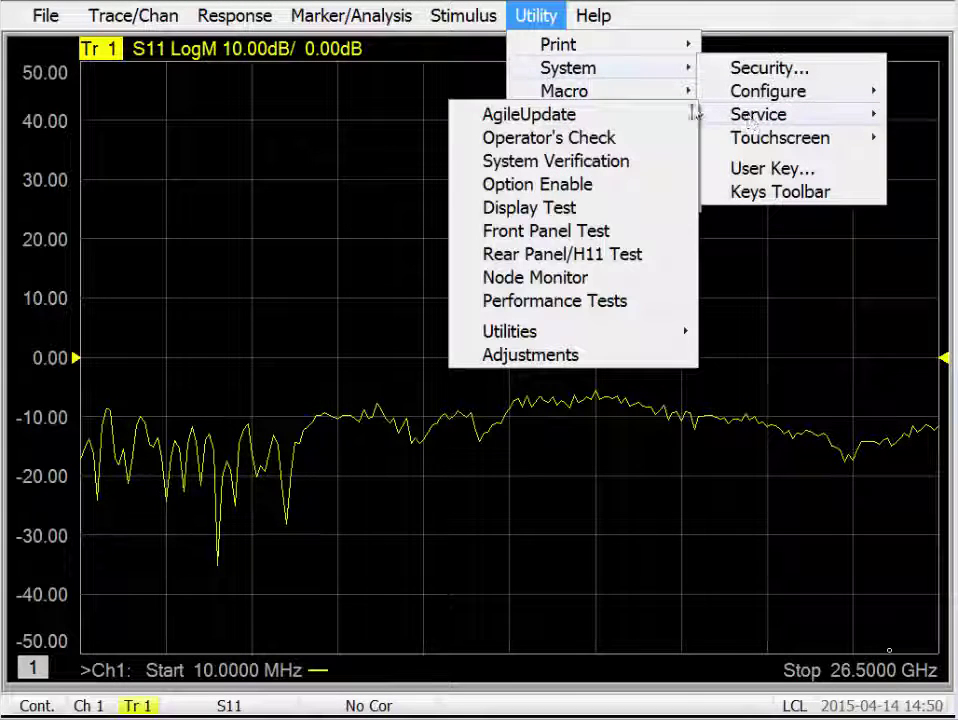
{"action": "left_click", "coordinate": [657, 187]}
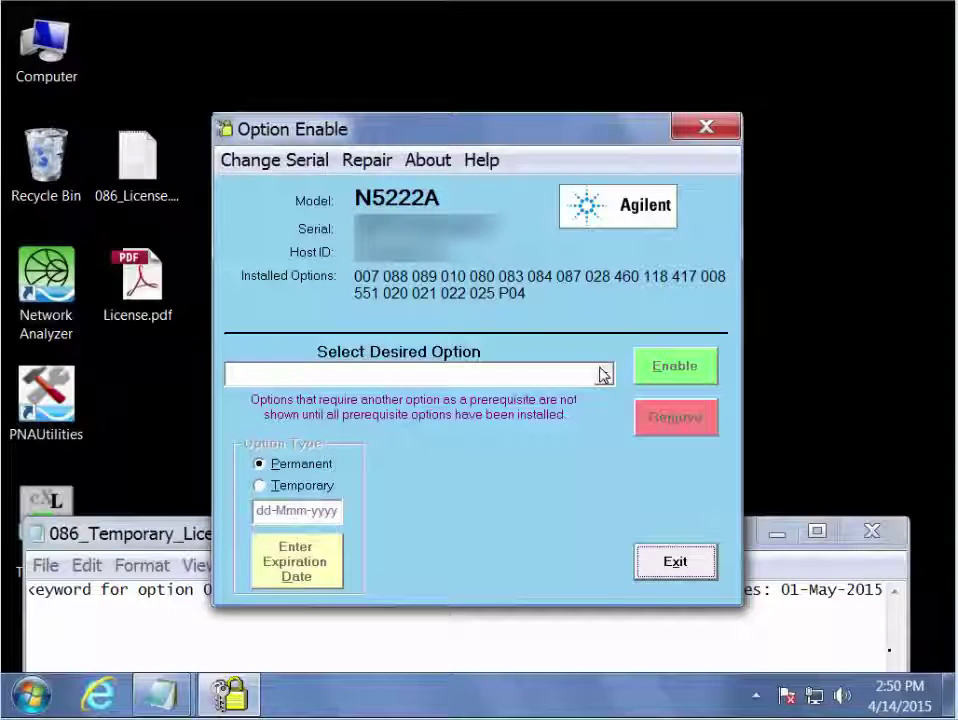
Pick 086 - Gain Compression Application from the Select Desired Option list and focus the Enter Keyword field.
{"action": "left_click", "coordinate": [603, 374]}
{"action": "left_click", "coordinate": [604, 374]}
{"action": "left_click", "coordinate": [604, 374]}
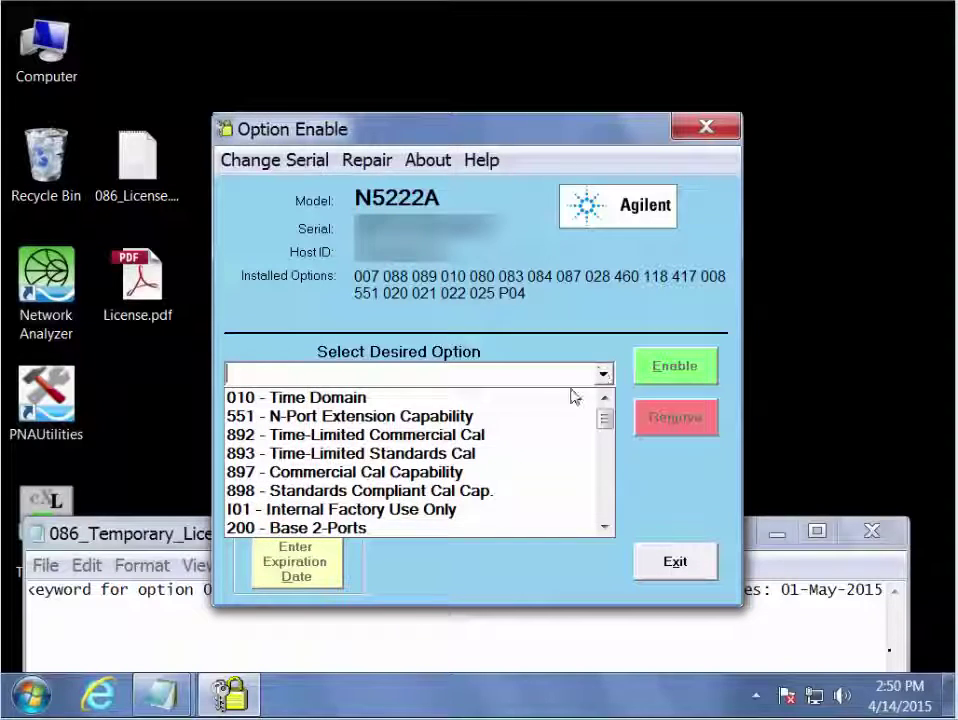
{"action": "scroll", "coordinate": [539, 457], "scroll_direction": "down", "scroll_amount": 3}
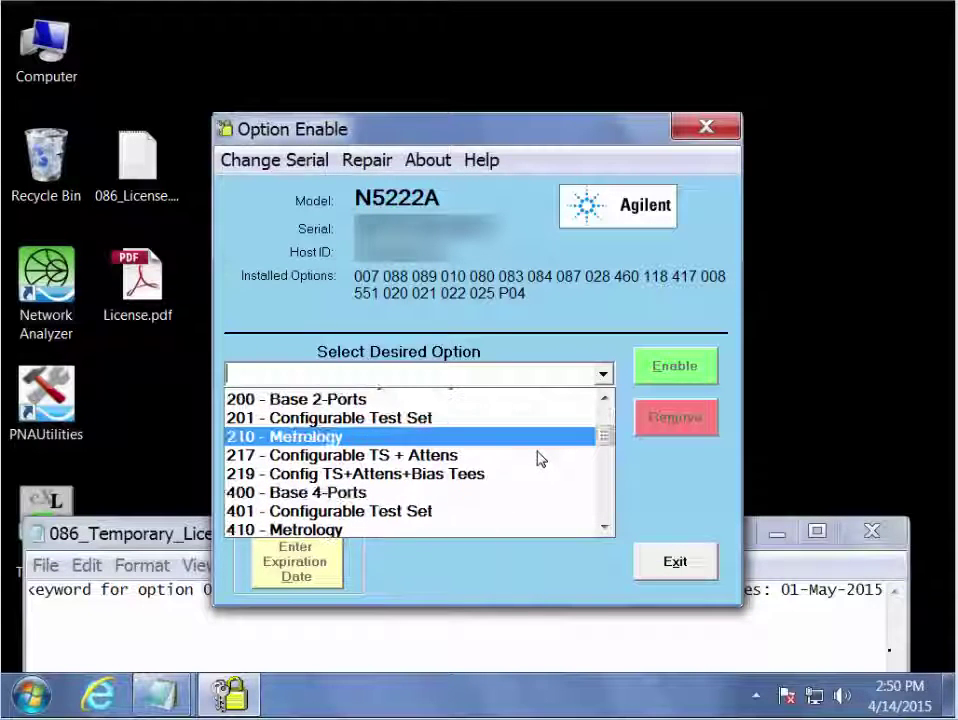
{"action": "scroll", "coordinate": [539, 457], "scroll_direction": "down", "scroll_amount": 1}
{"action": "scroll", "coordinate": [539, 457], "scroll_direction": "down", "scroll_amount": 2}
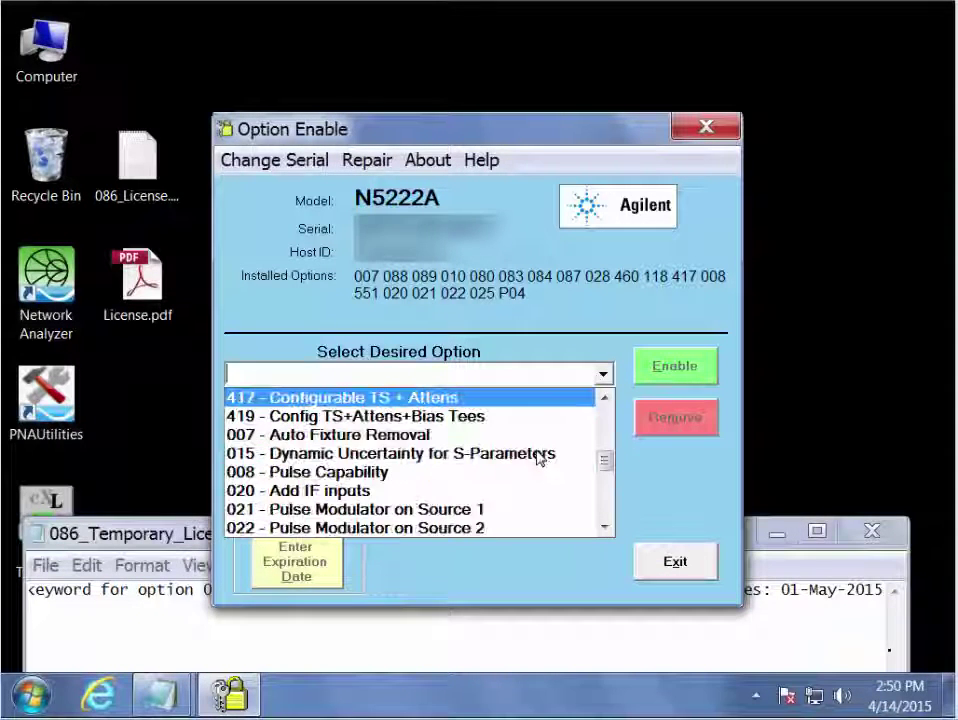
{"action": "scroll", "coordinate": [539, 457], "scroll_direction": "down", "scroll_amount": 4}
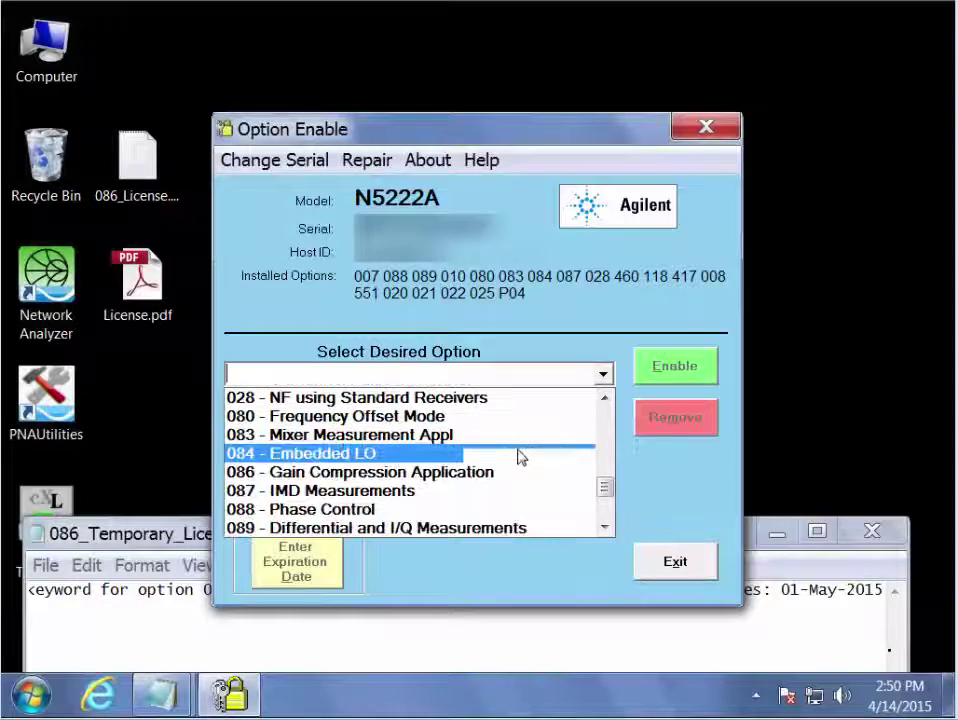
{"action": "left_click", "coordinate": [428, 476]}
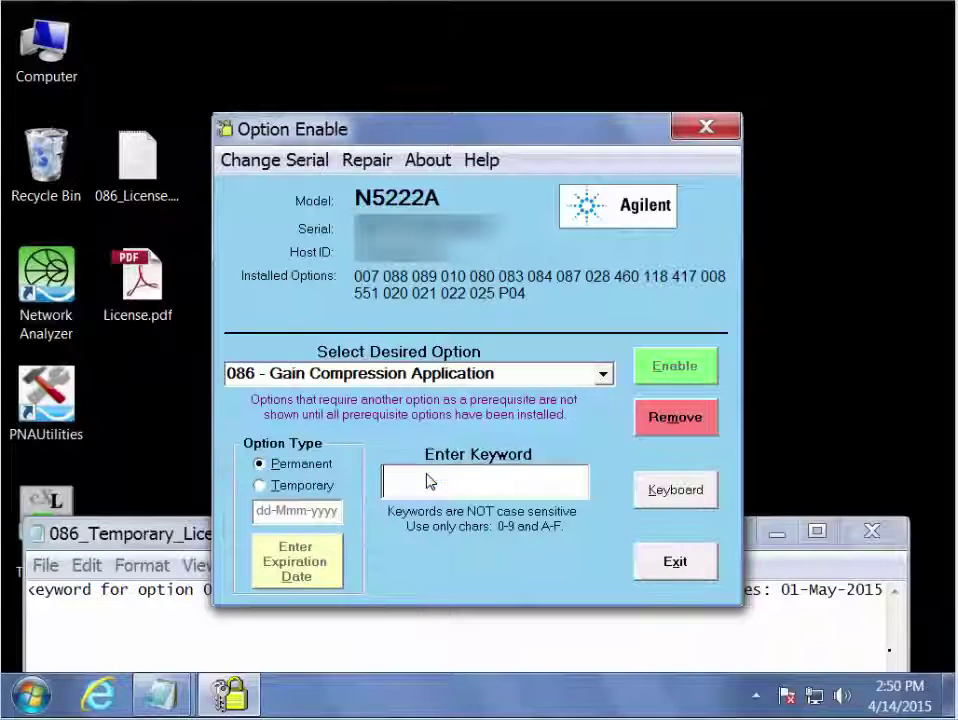
{"action": "left_click_drag", "start_coordinate": [505, 140], "coordinate": [524, 92]}
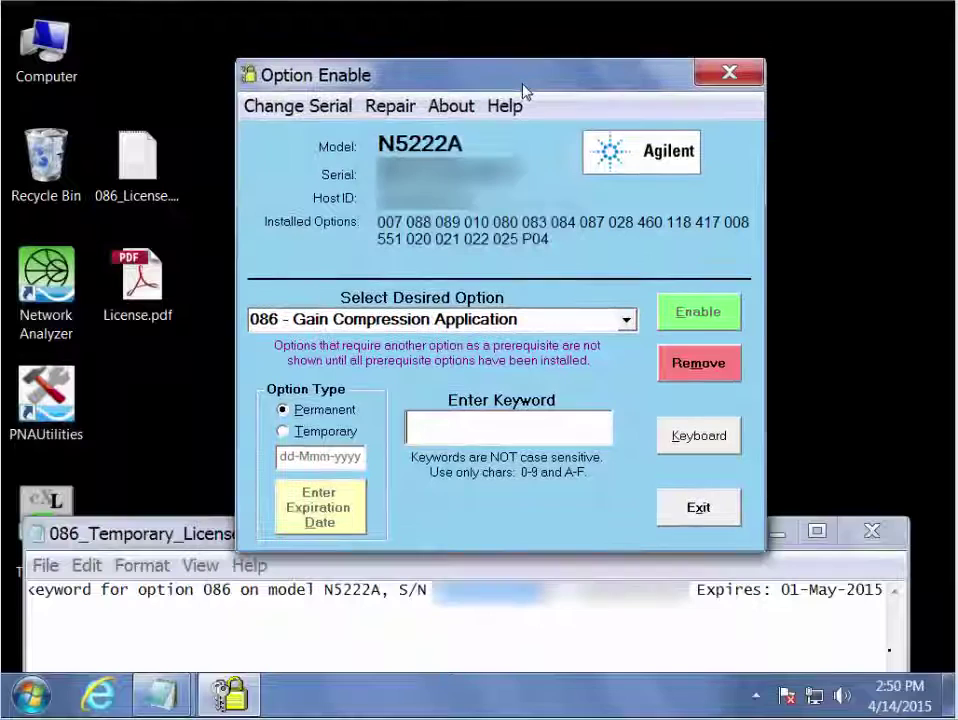
{"action": "left_click", "coordinate": [418, 432]}
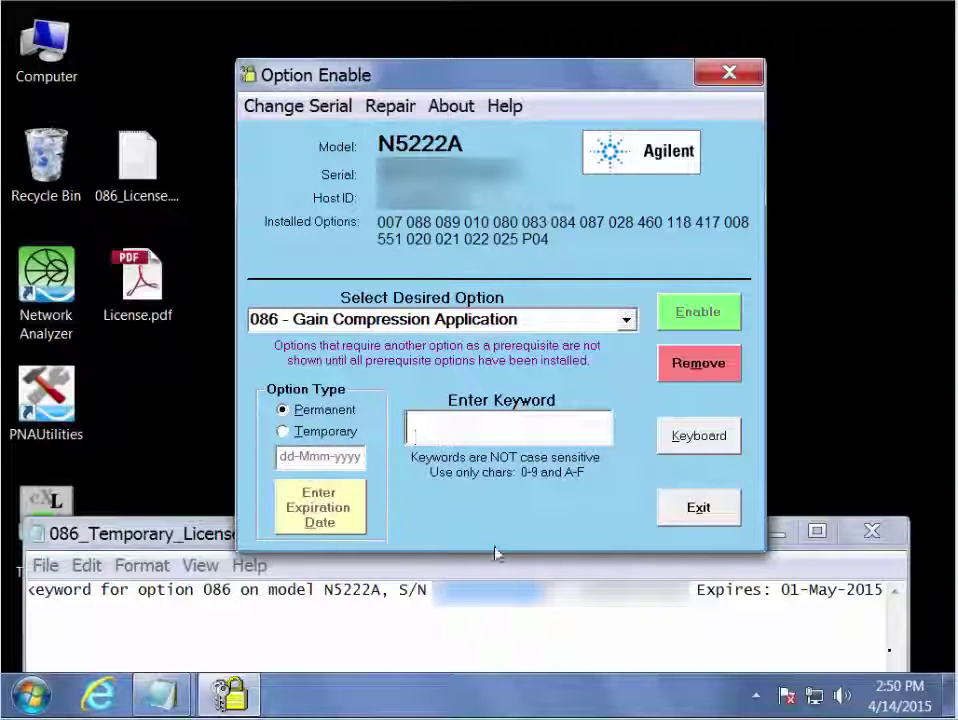
Copy the option 086 keyword from the license file and paste it into the Enter Keyword field.
{"action": "double_click", "coordinate": [612, 589]}
{"action": "right_click", "coordinate": [615, 600]}
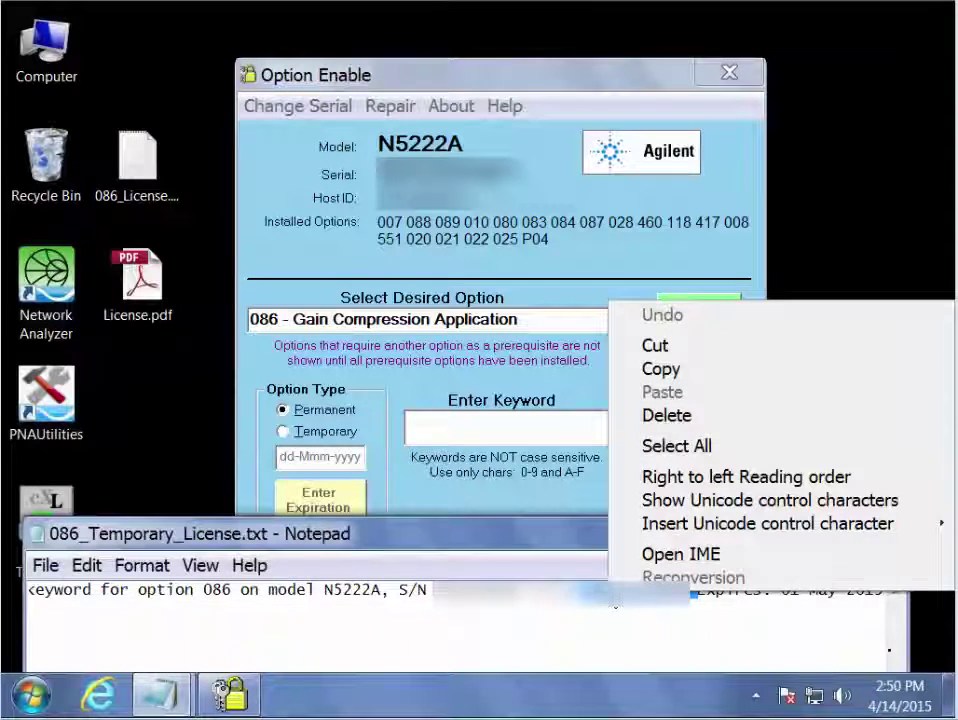
{"action": "left_click", "coordinate": [660, 369]}
{"action": "left_click", "coordinate": [522, 428]}
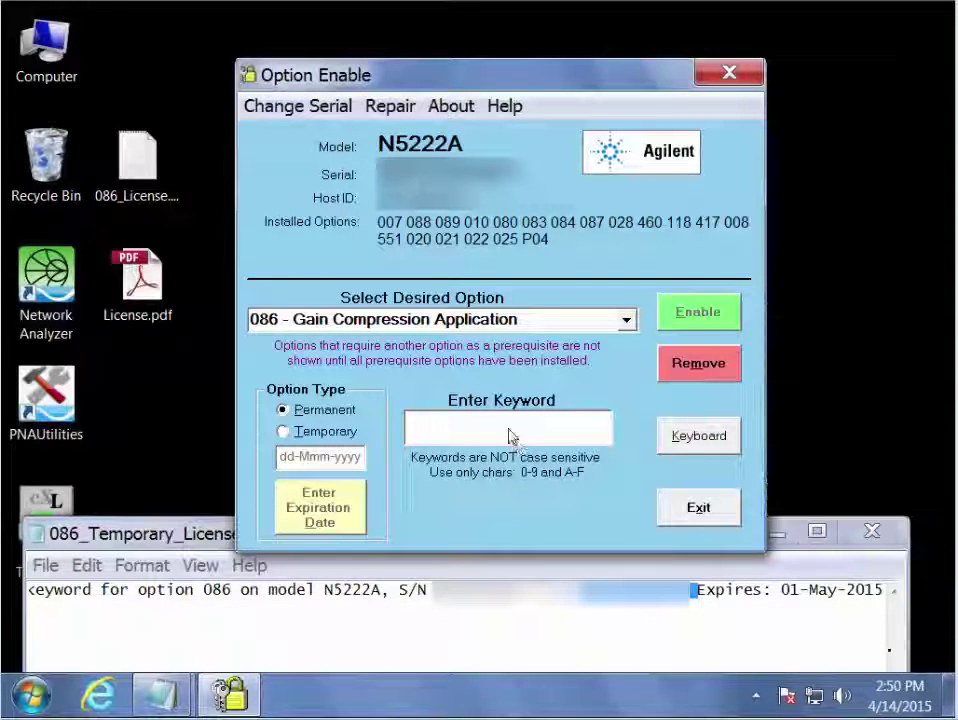
{"action": "right_click", "coordinate": [508, 430]}
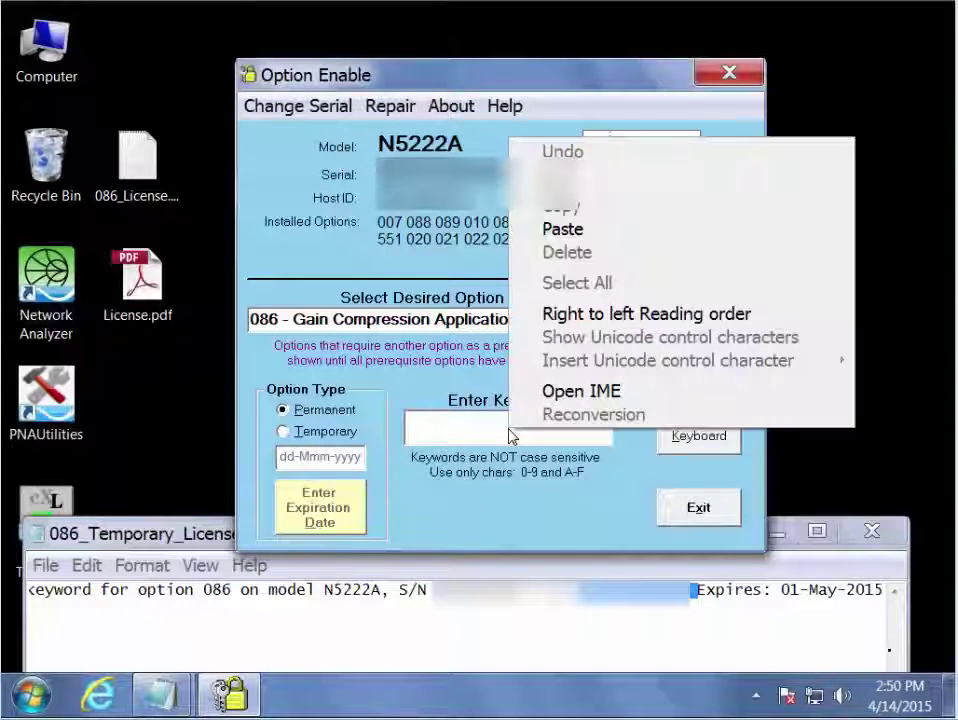
{"action": "left_click", "coordinate": [560, 229]}
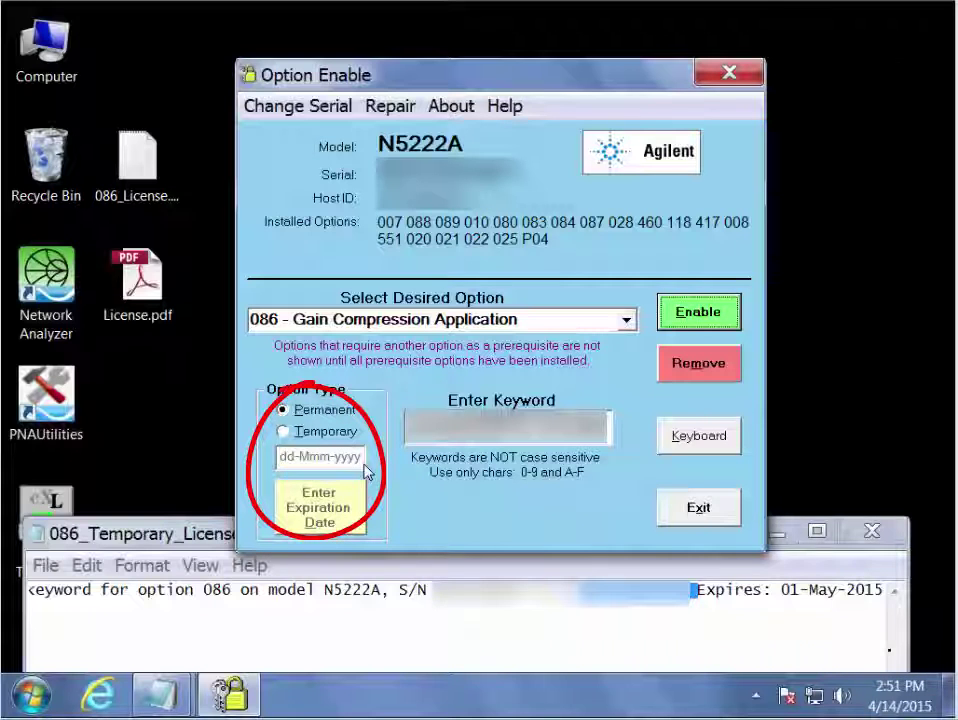
Set the license type to Temporary with expiration Day 01, Month May, Year 2015.
{"action": "left_click", "coordinate": [297, 432]}
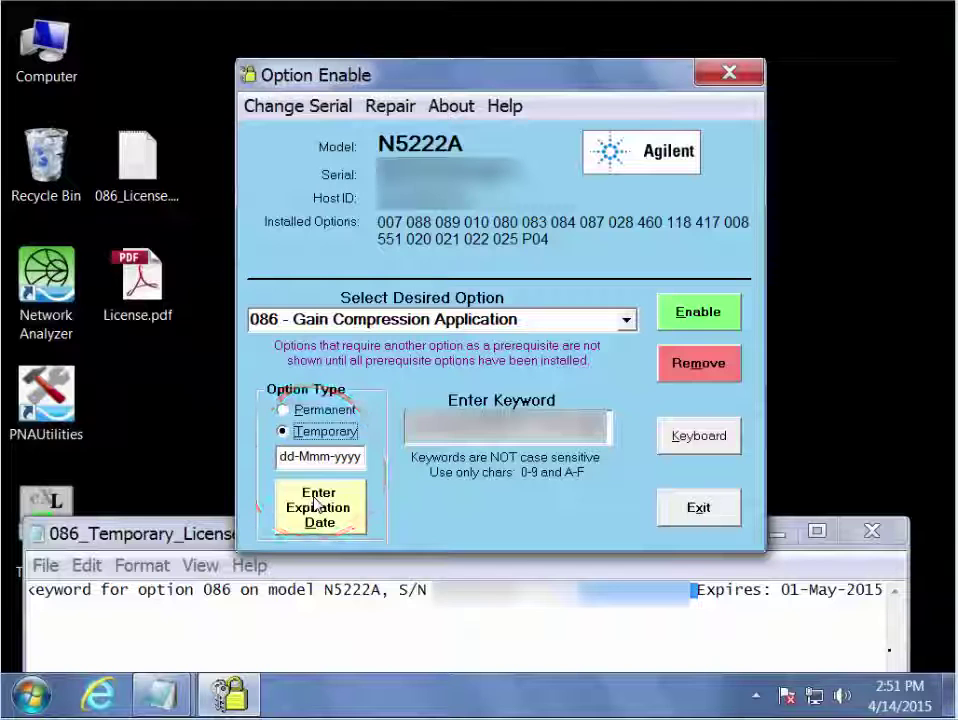
{"action": "left_click", "coordinate": [314, 503]}
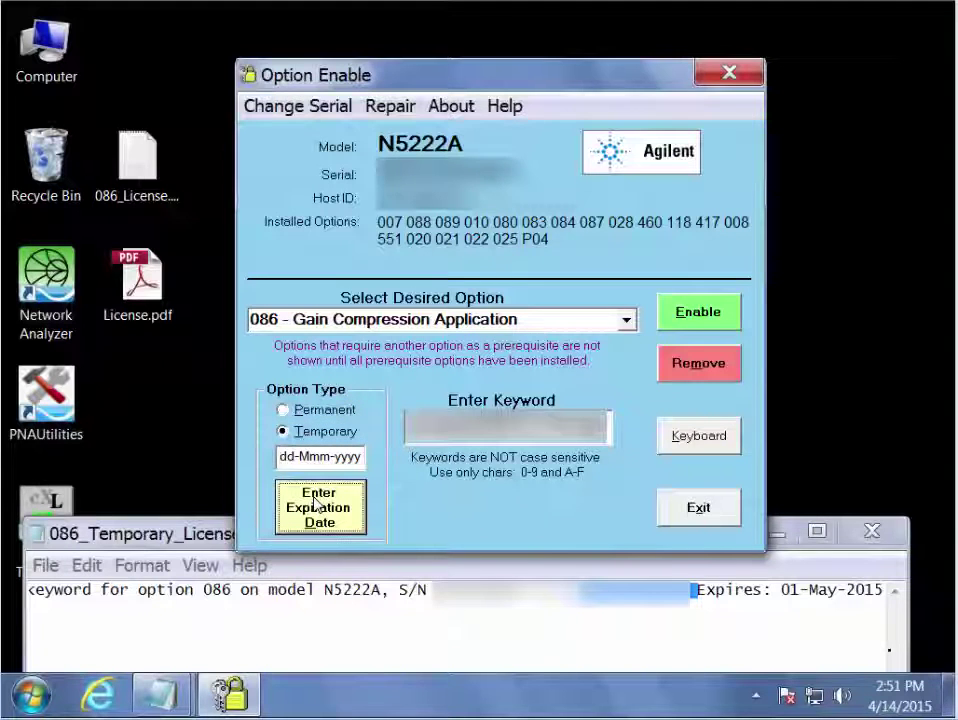
{"action": "left_click", "coordinate": [433, 293]}
{"action": "left_click", "coordinate": [402, 314]}
{"action": "left_click", "coordinate": [516, 293]}
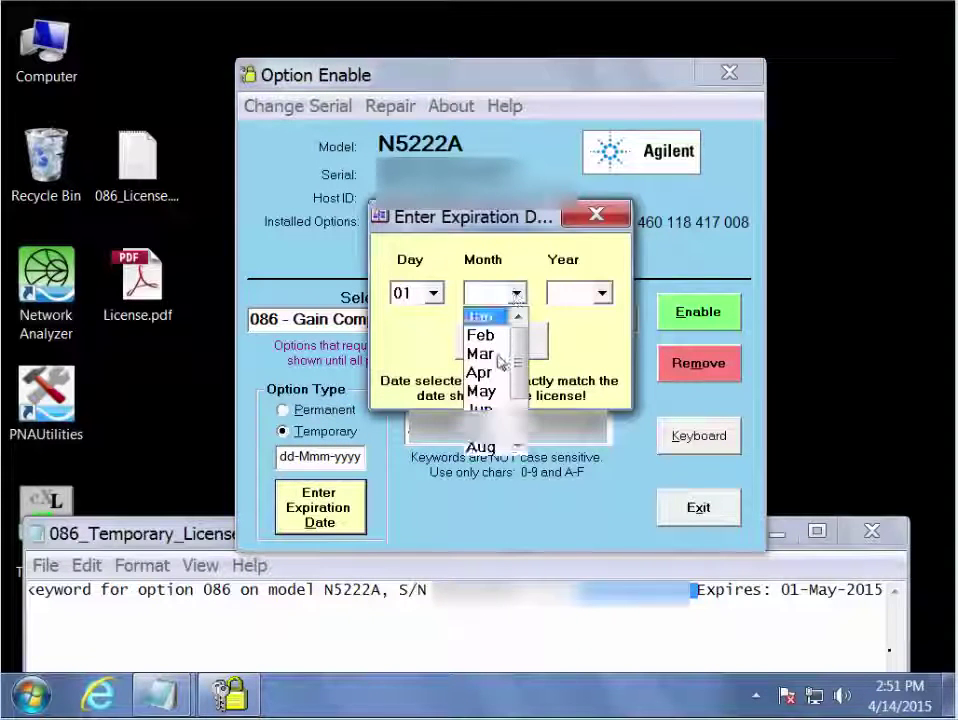
{"action": "left_click", "coordinate": [481, 391]}
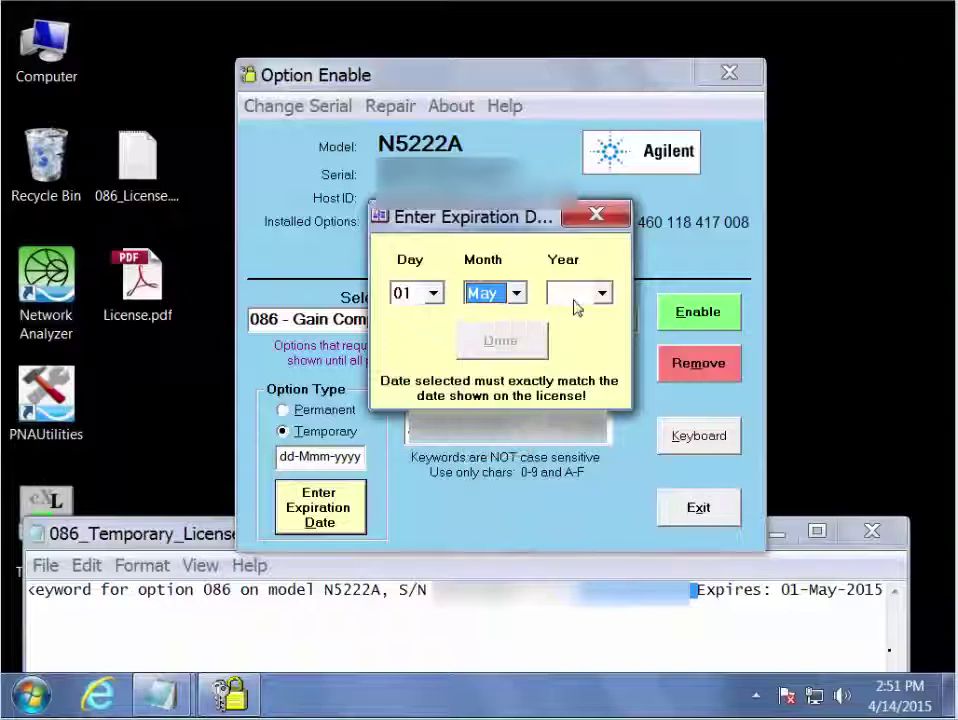
{"action": "left_click", "coordinate": [602, 293]}
{"action": "left_click", "coordinate": [604, 318]}
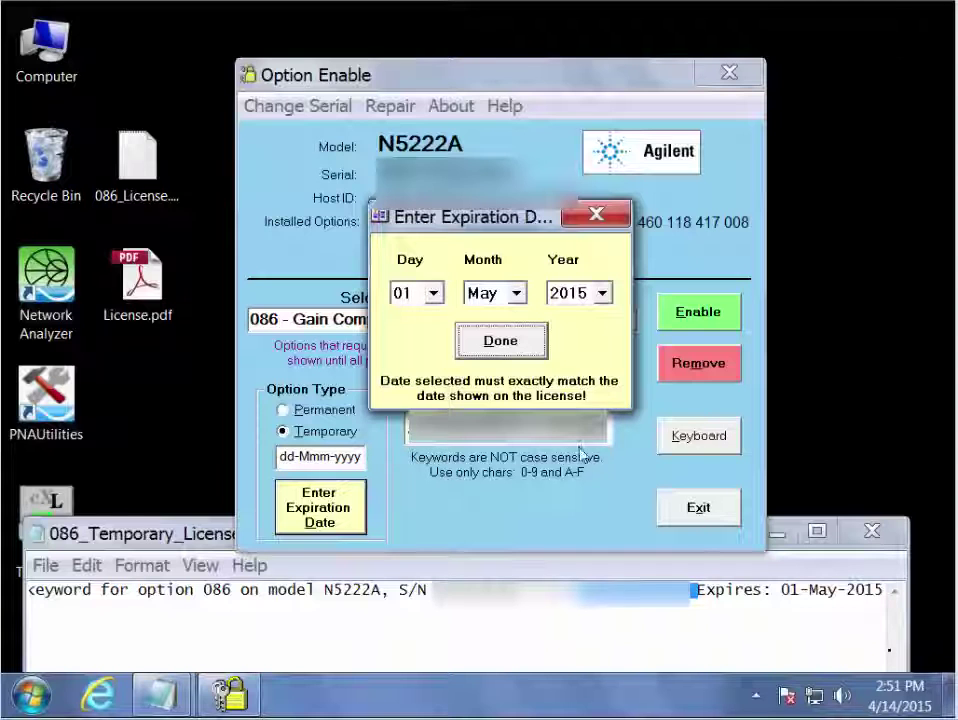
Accept the 01 May 2015 date, keep the Temporary type and enable option 086.
{"action": "left_click", "coordinate": [503, 340]}
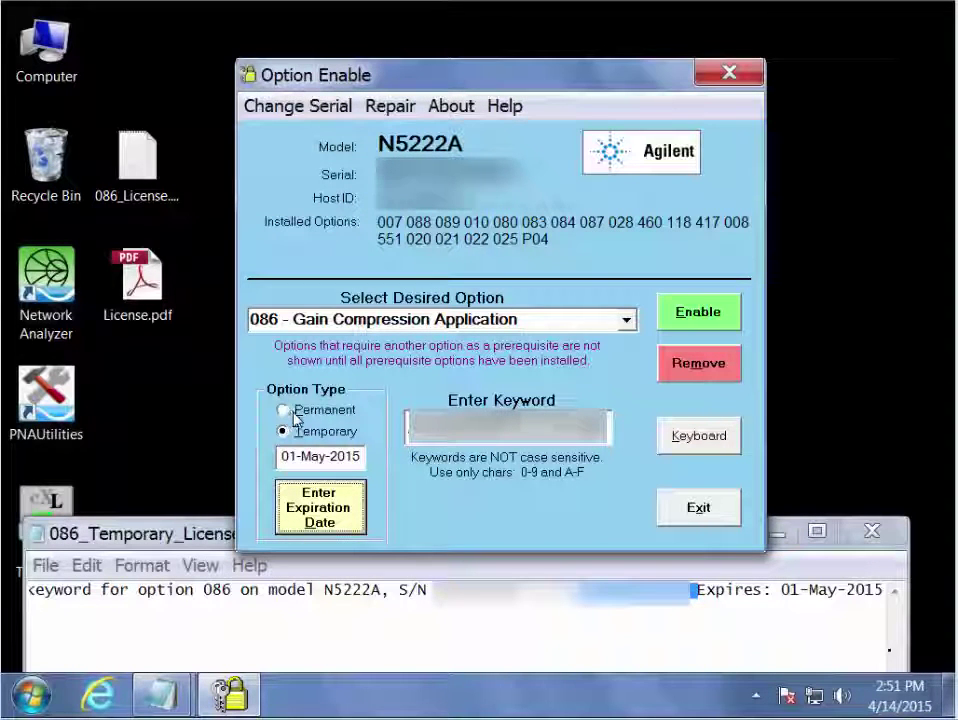
{"action": "left_click", "coordinate": [286, 411]}
{"action": "left_click", "coordinate": [286, 433]}
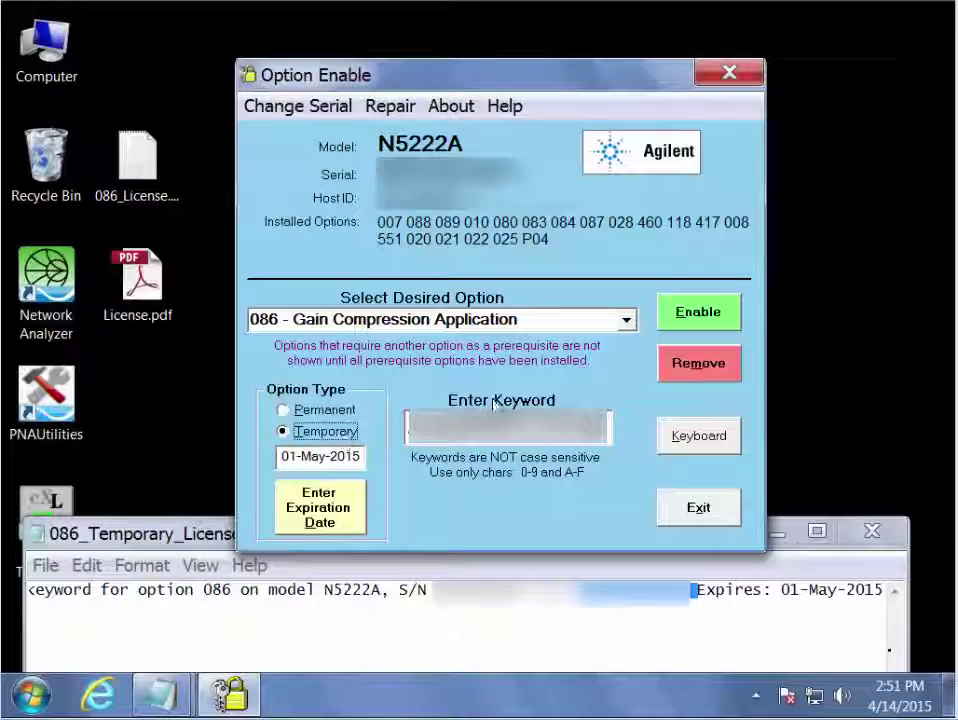
{"action": "left_click", "coordinate": [681, 318]}
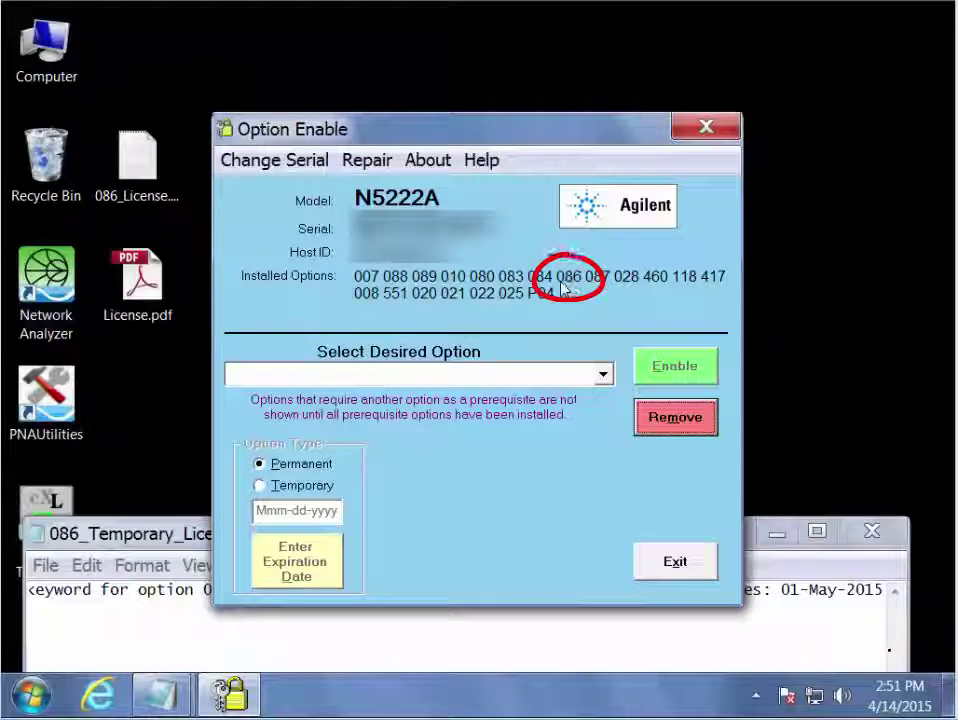
Exit Option Enable, check Help > About lists 086 Gain Compression Measurements, then close it.
{"action": "left_click", "coordinate": [646, 570]}
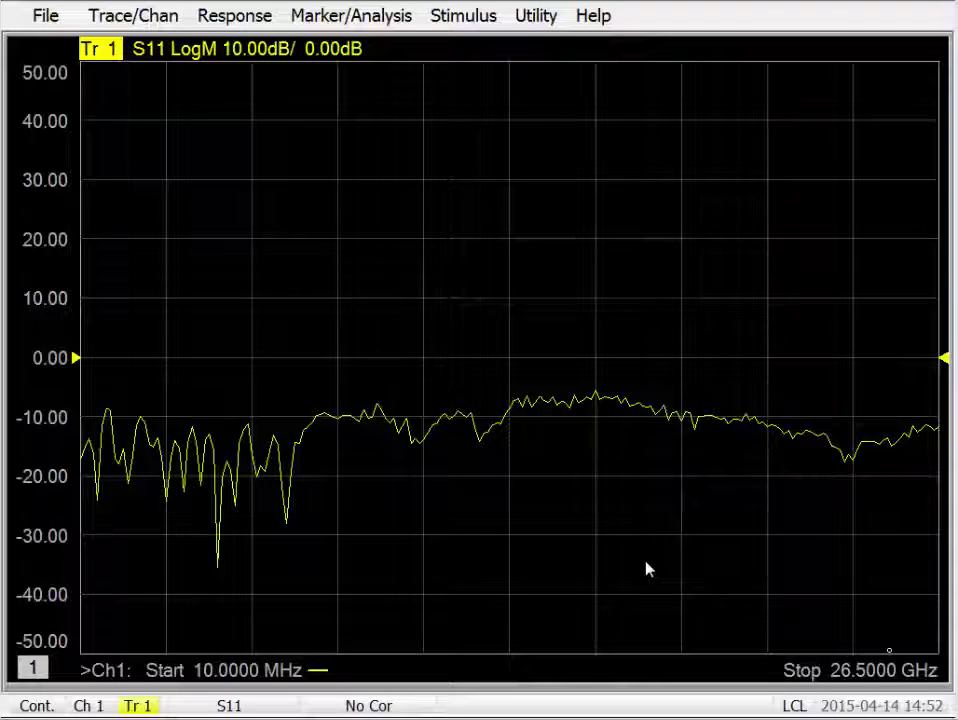
{"action": "left_click", "coordinate": [596, 18]}
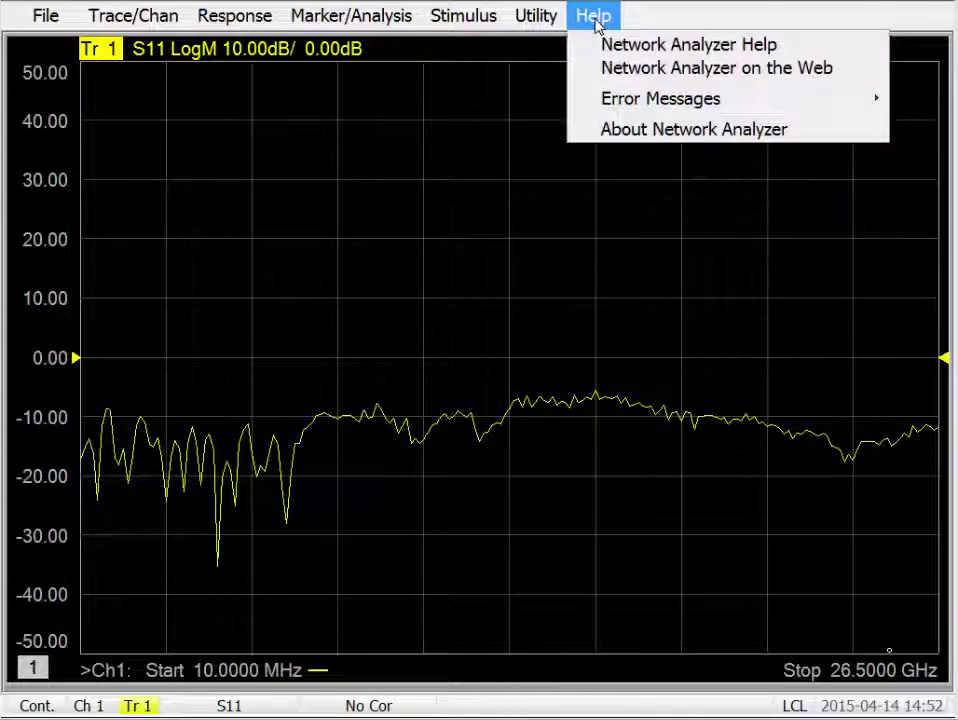
{"action": "left_click", "coordinate": [607, 137]}
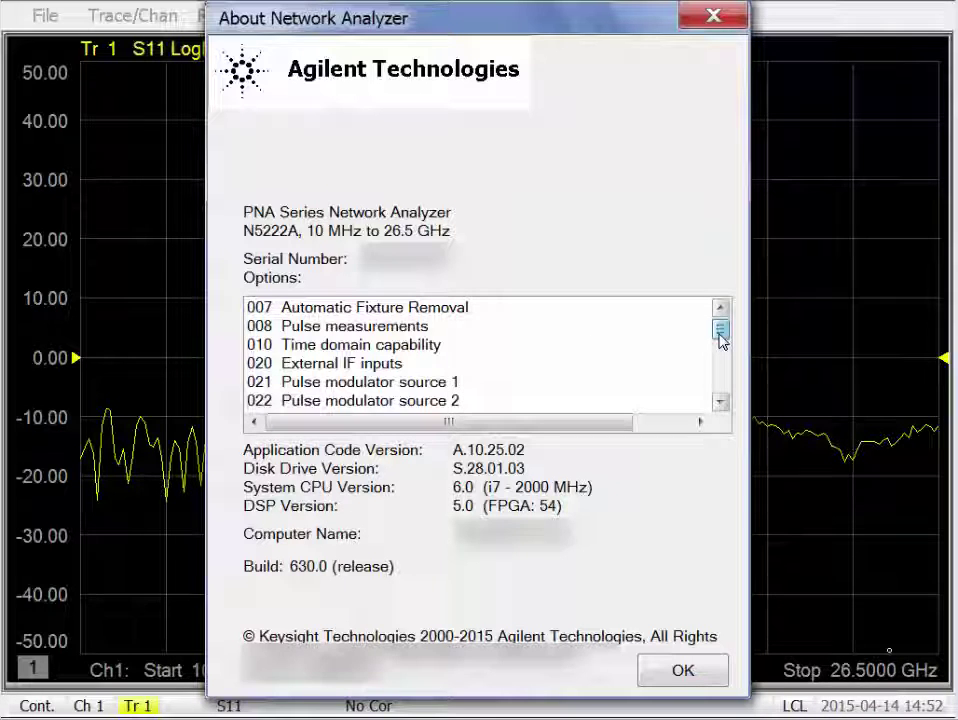
{"action": "left_click_drag", "start_coordinate": [720, 340], "coordinate": [721, 370]}
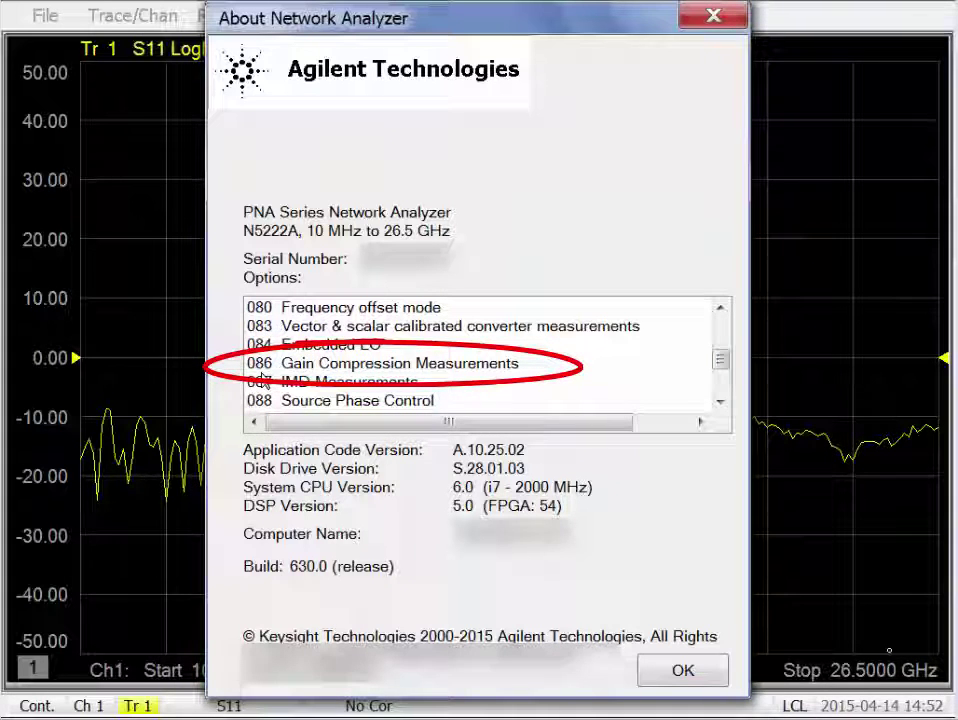
{"action": "left_click", "coordinate": [681, 670]}
Set channel 1's Measurement Class to Gain Compression and confirm replacing its existing measurements.
{"action": "left_click", "coordinate": [154, 20]}
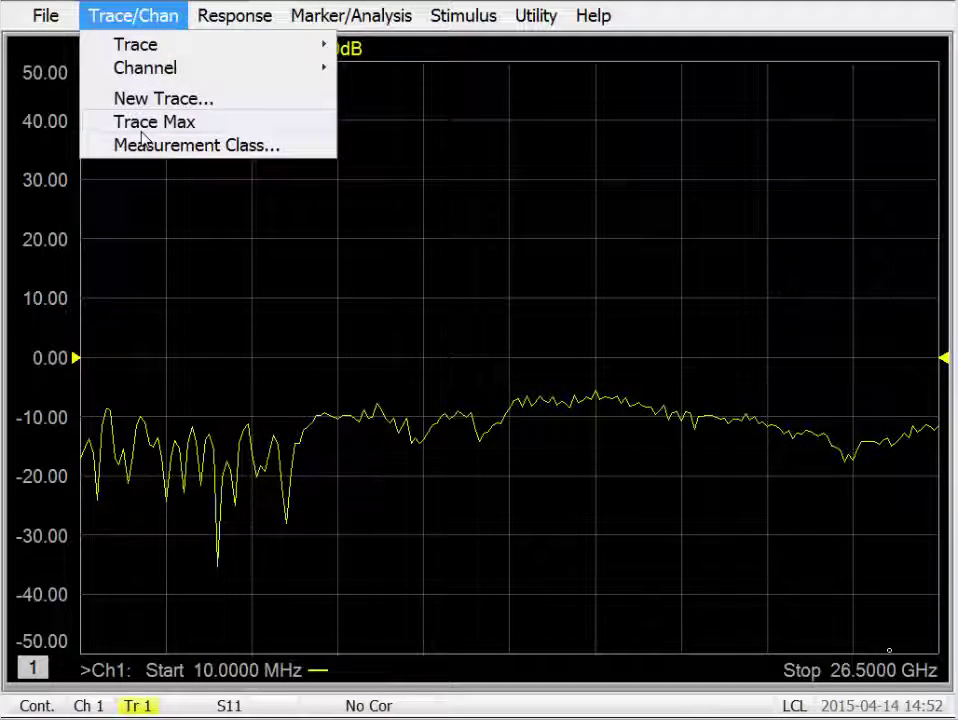
{"action": "left_click", "coordinate": [146, 145]}
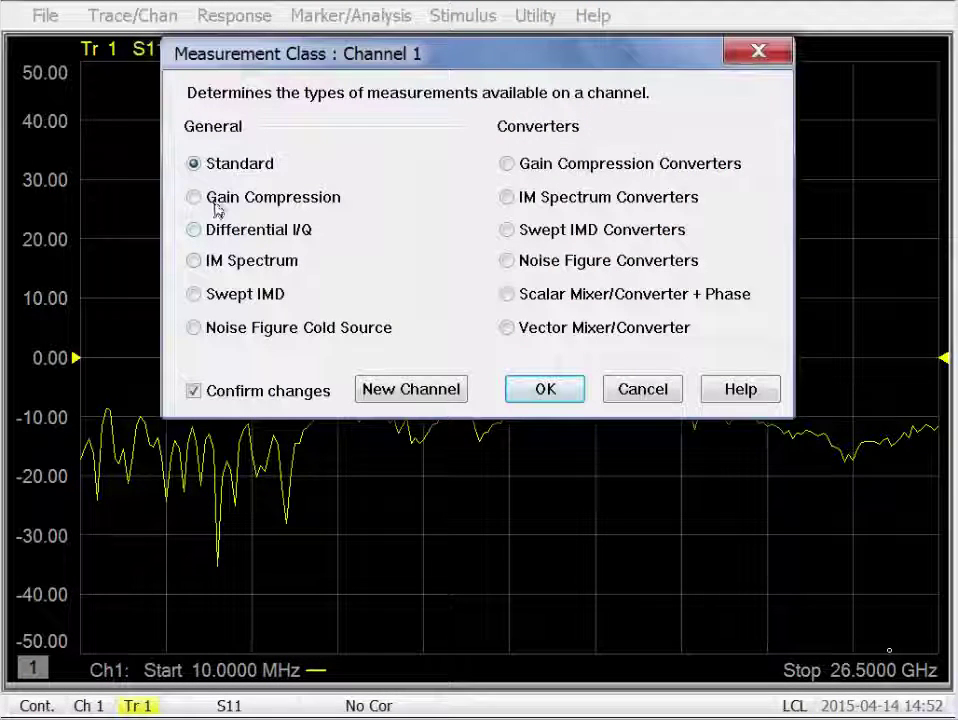
{"action": "left_click", "coordinate": [216, 205]}
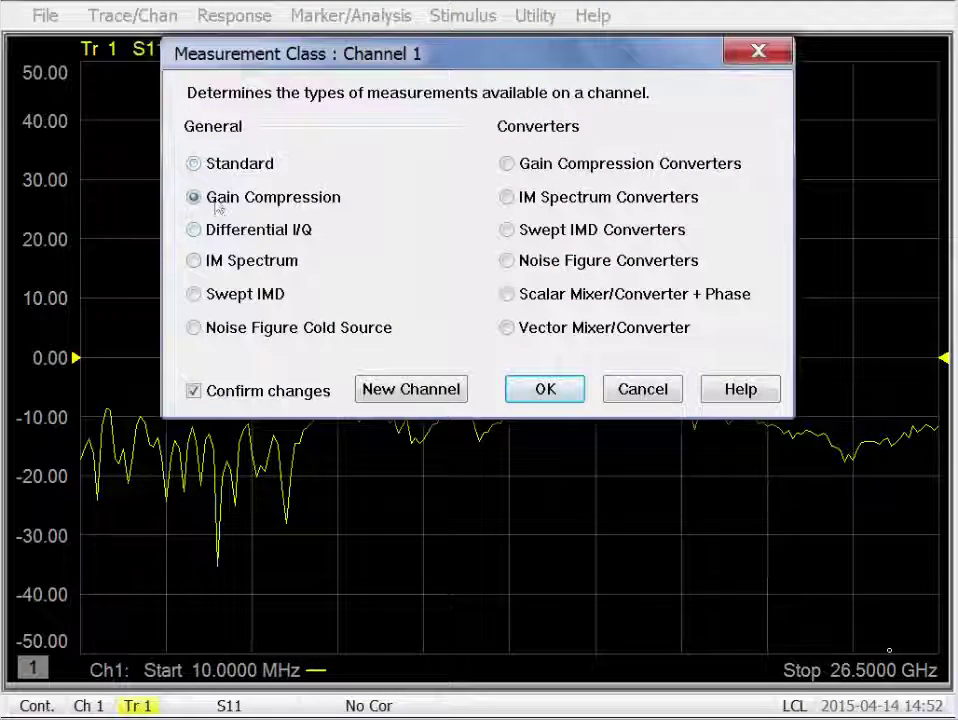
{"action": "left_click", "coordinate": [527, 395]}
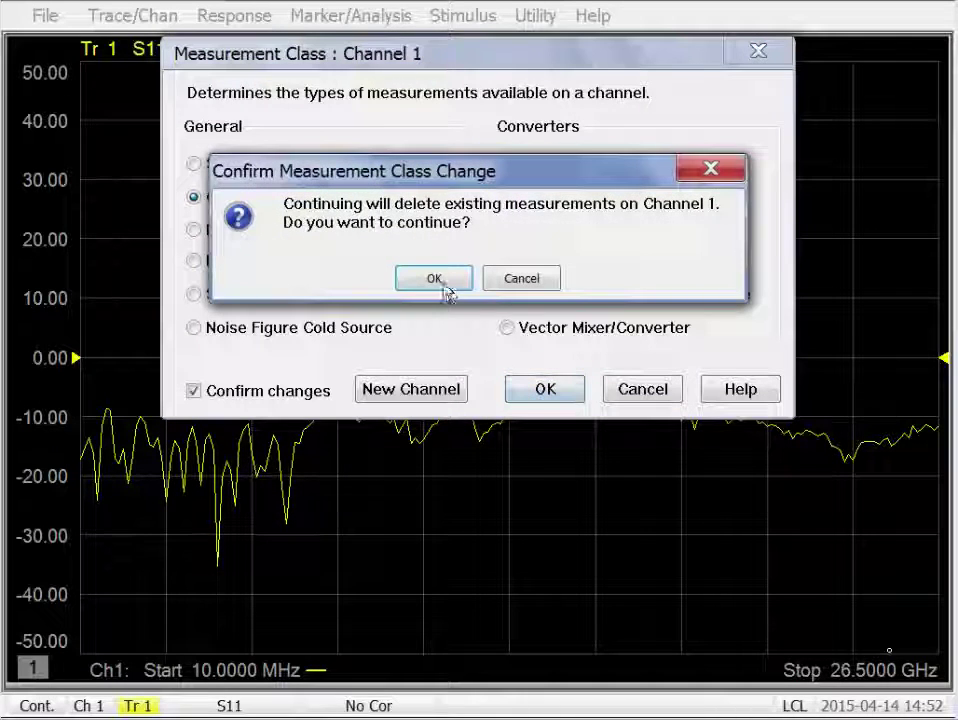
{"action": "left_click", "coordinate": [440, 282]}
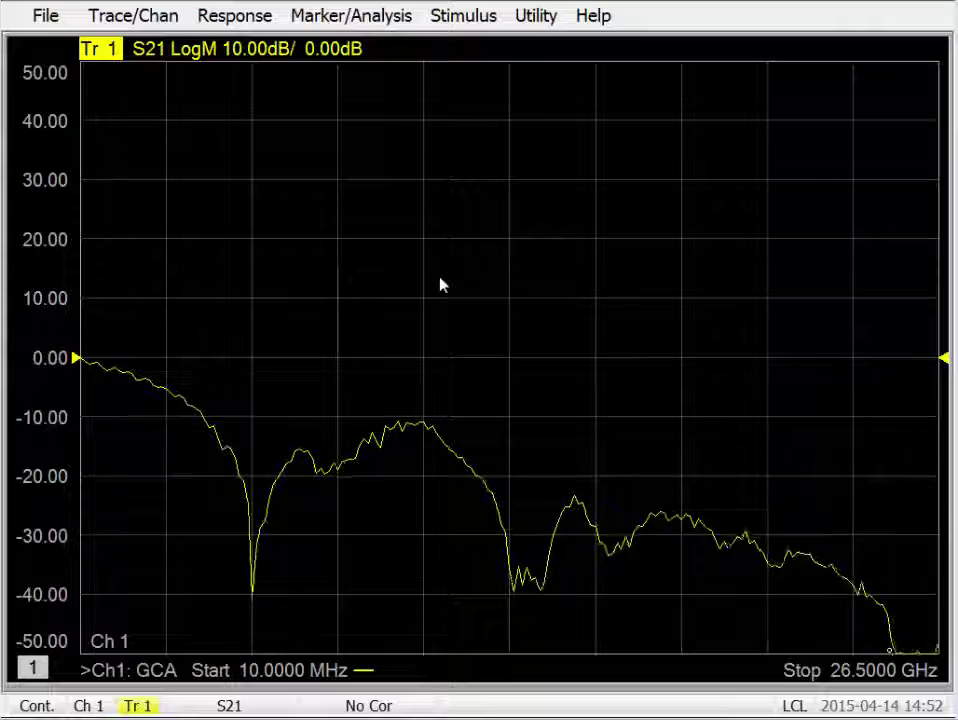